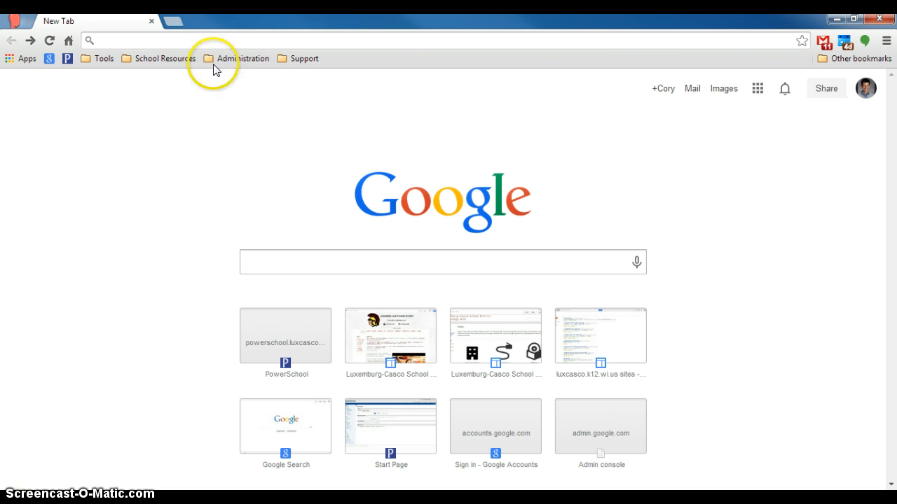
Step: Go to sites.google.com in Chrome to reach the school domain's sites list
click(190, 41)
text(sites.google.com)
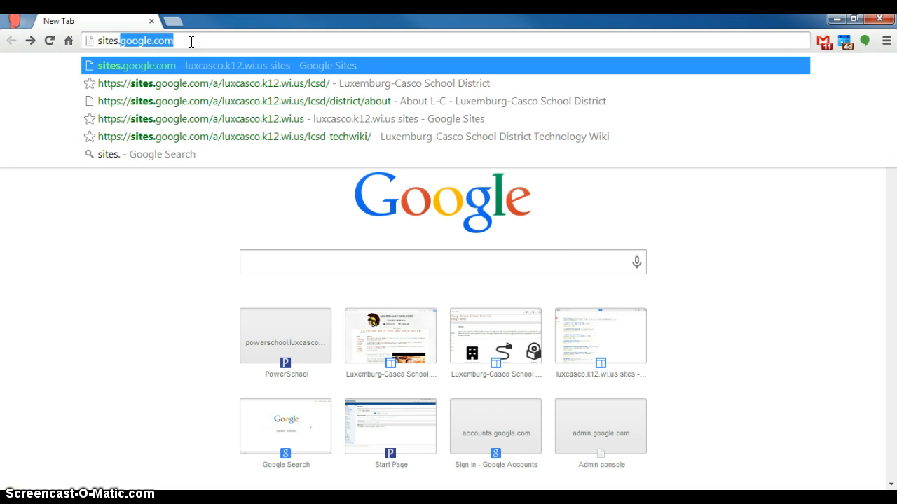
key(Return)
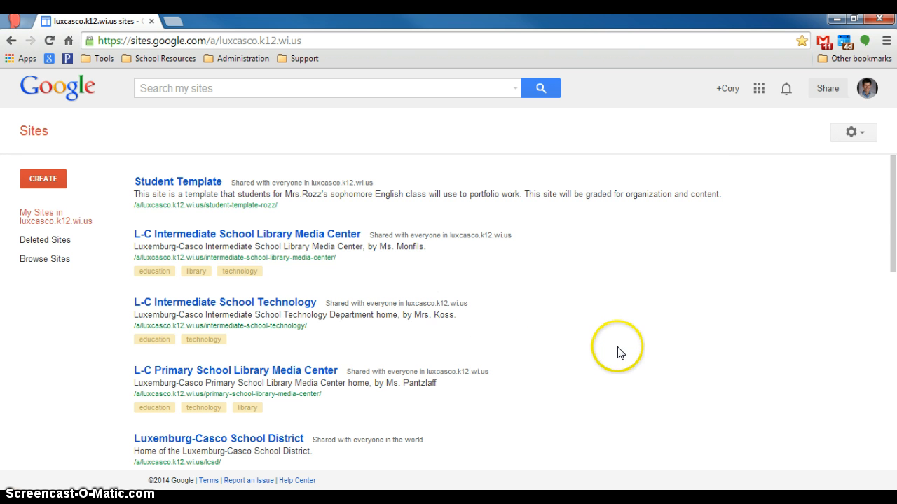
Step: Start a new site from My Sites, with the Blank template selected
scroll(618, 353, down, 10)
scroll(596, 357, up, 10)
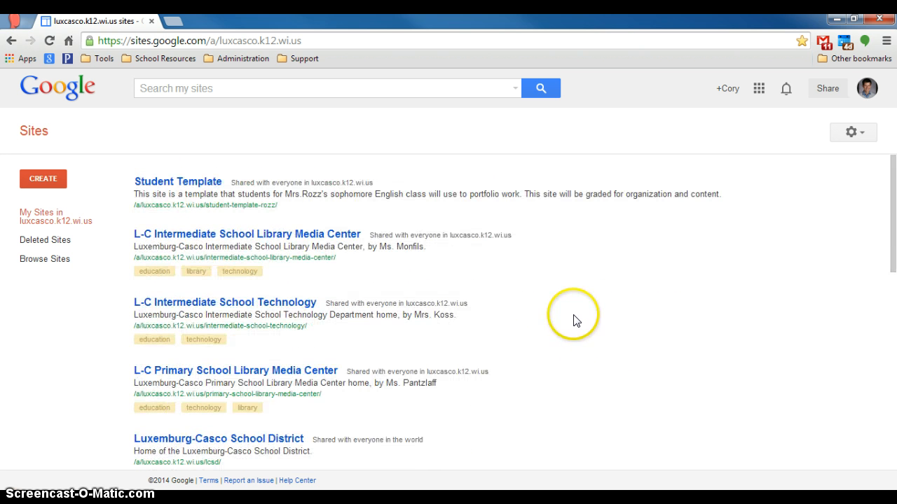
click(43, 179)
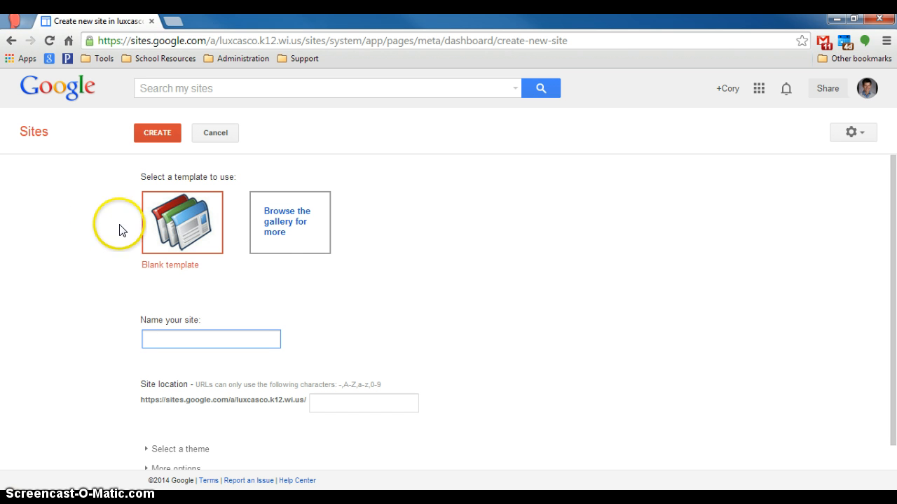
click(286, 224)
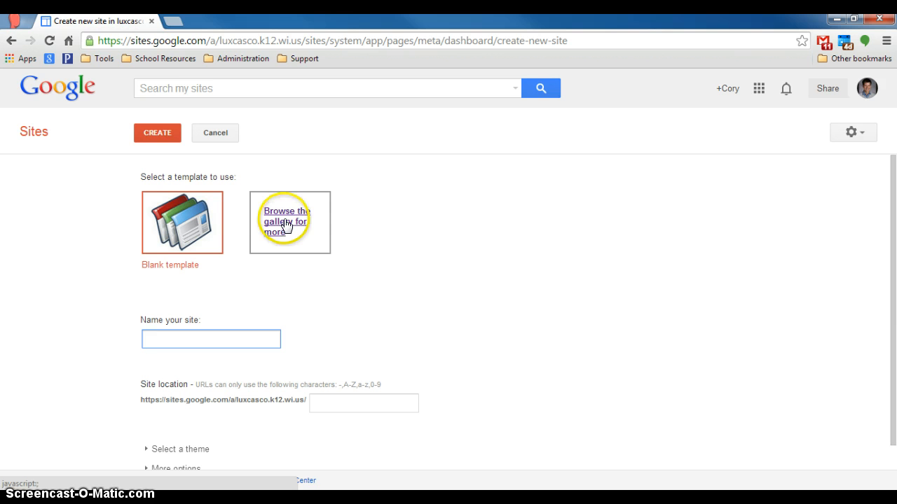
Step: Choose Teacher Site Template - High School from the template gallery
click(282, 224)
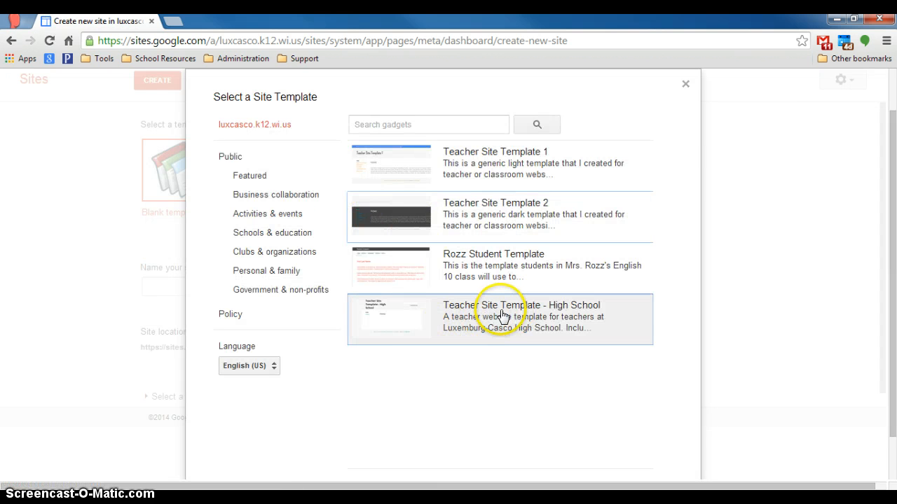
click(500, 316)
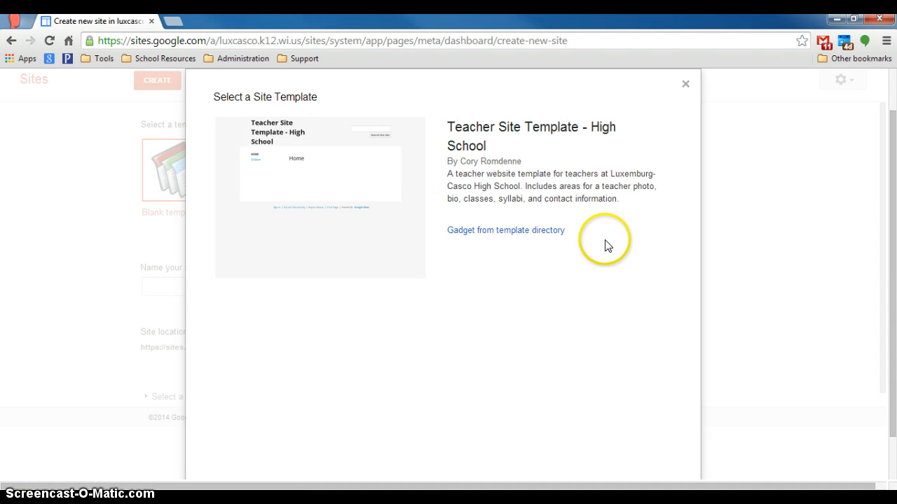
scroll(568, 250, down, 1)
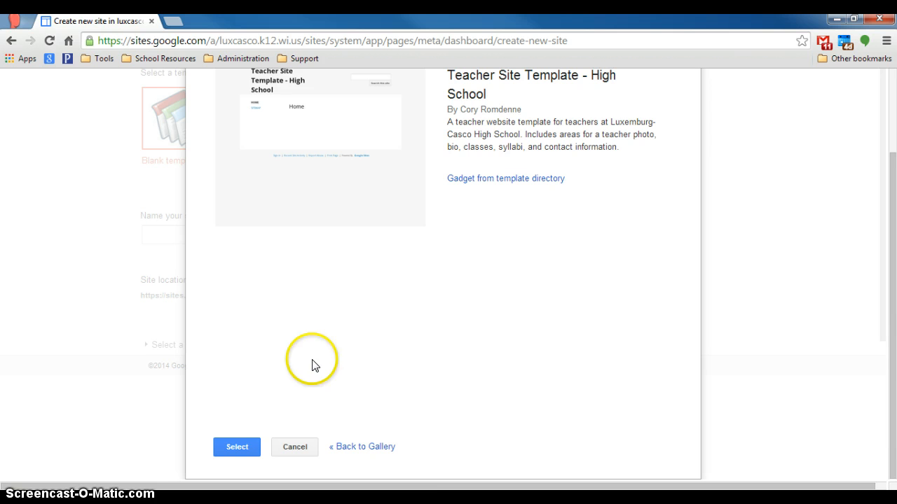
click(238, 448)
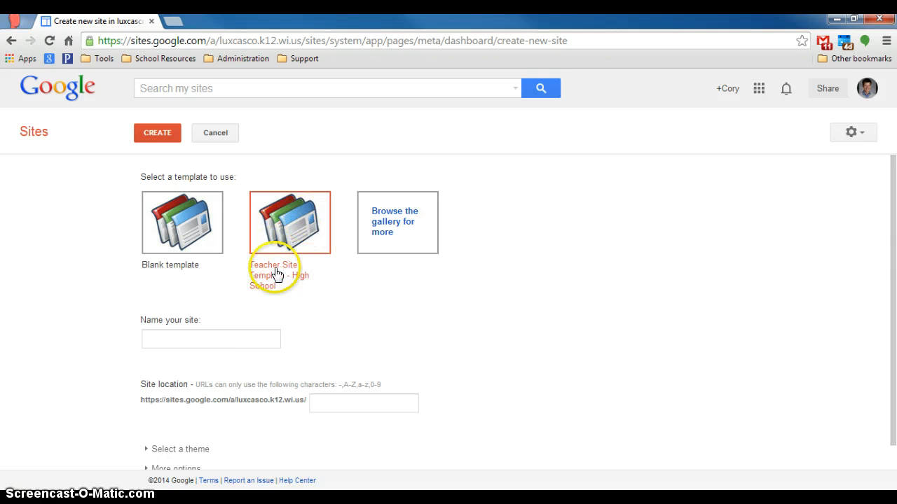
Step: Name the site 'Test Site' plus the teacher's surname, and shorten its address to the surname
click(203, 339)
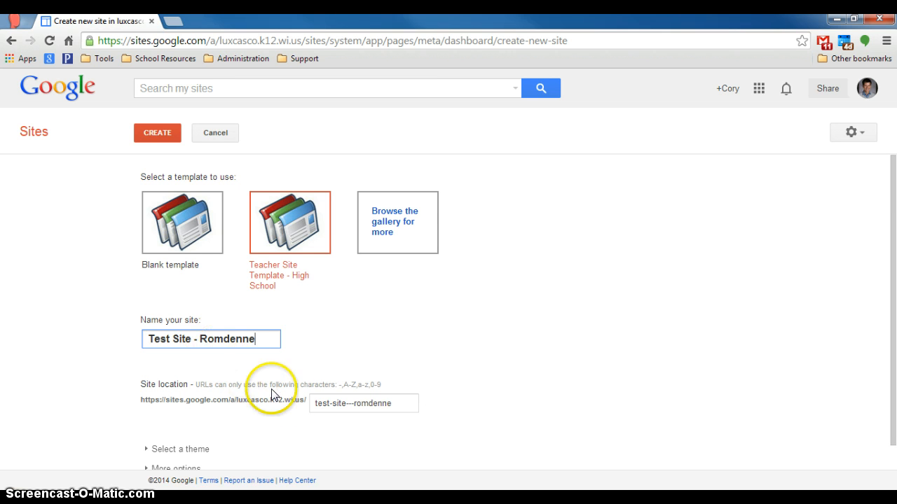
click(350, 404)
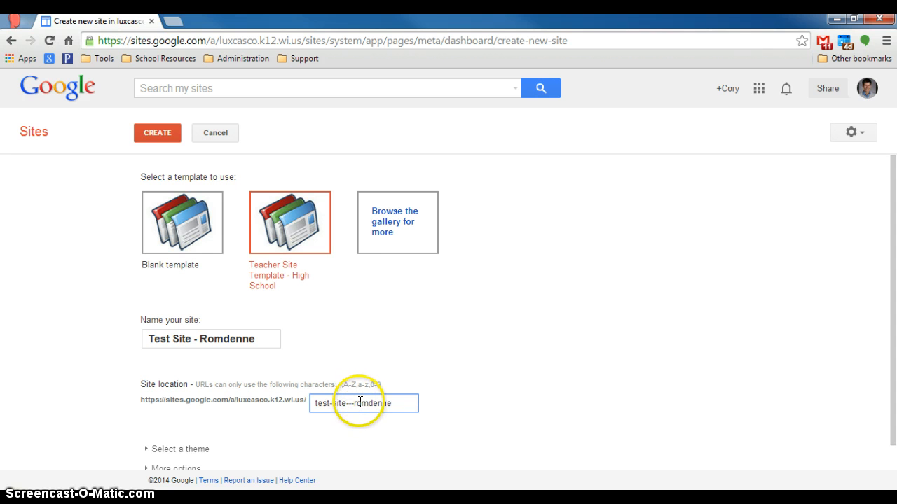
click(356, 404)
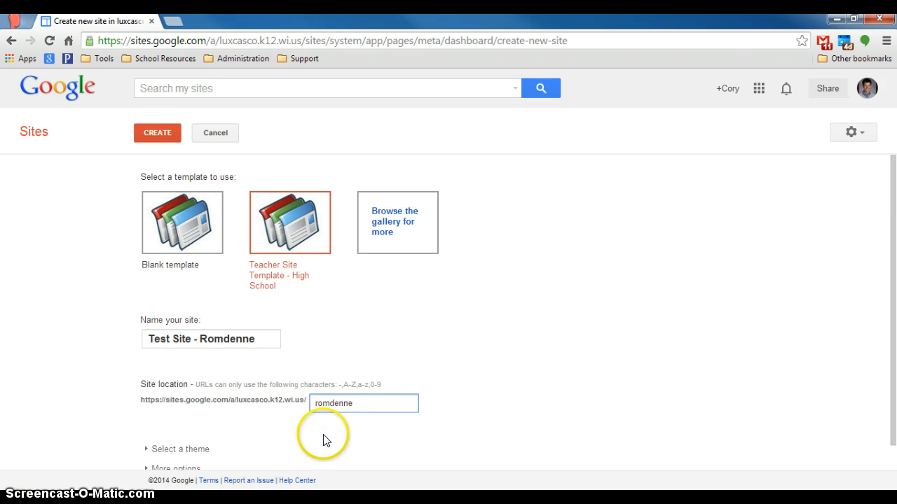
click(327, 433)
scroll(330, 441, down, 1)
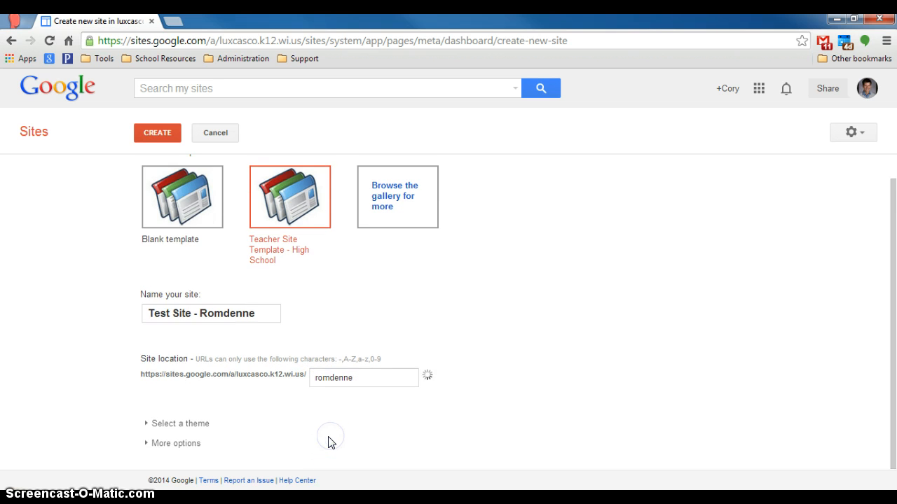
click(145, 423)
scroll(116, 425, down, 10)
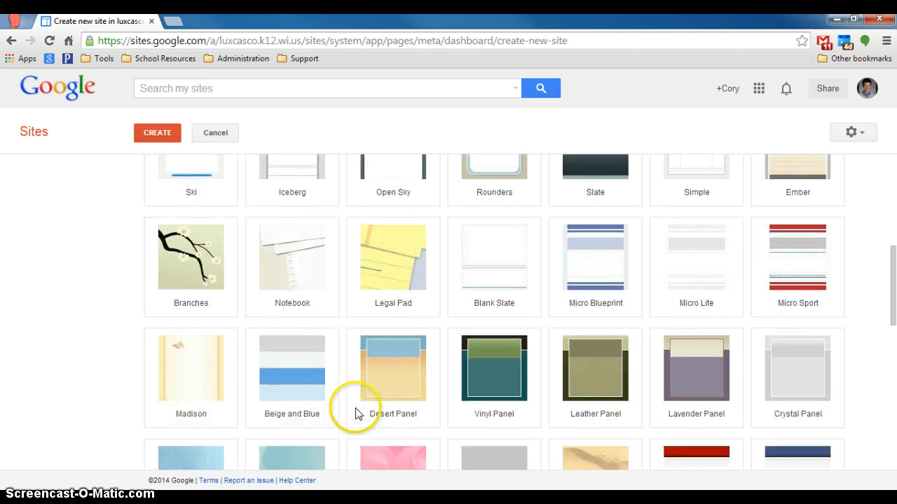
scroll(357, 415, down, 3)
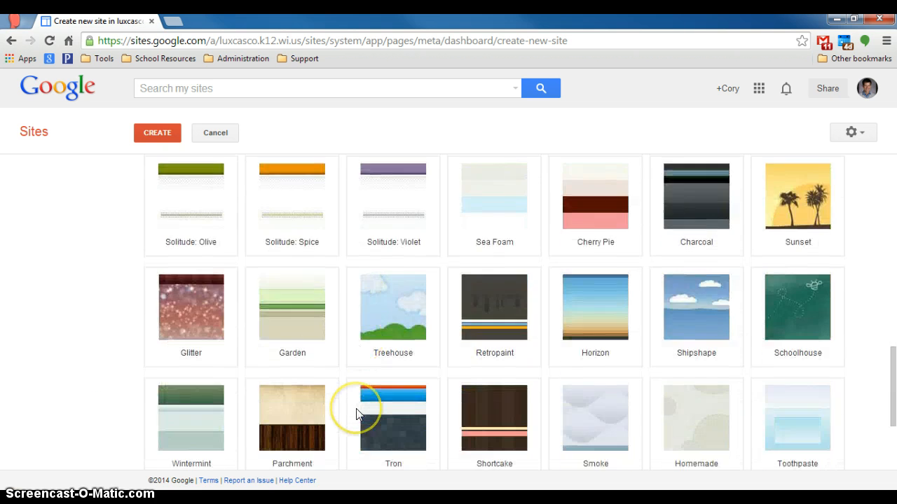
scroll(356, 415, down, 2)
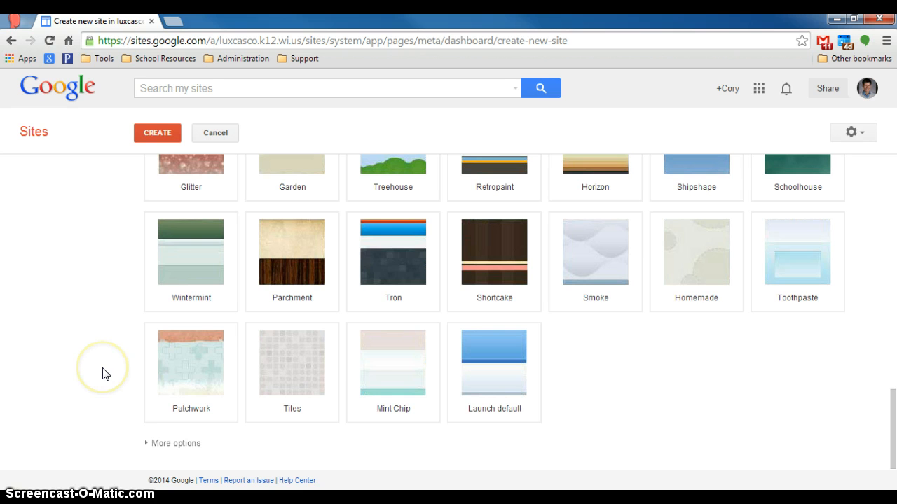
scroll(105, 372, up, 10)
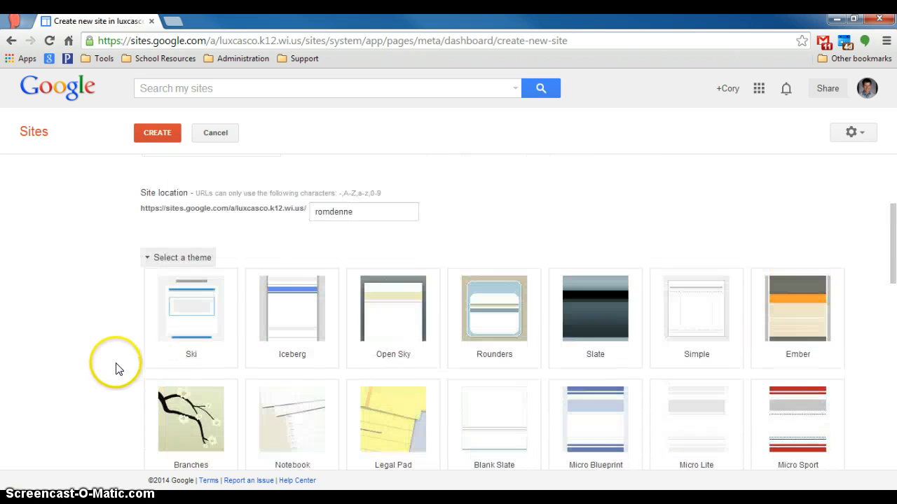
scroll(116, 370, up, 2)
click(147, 324)
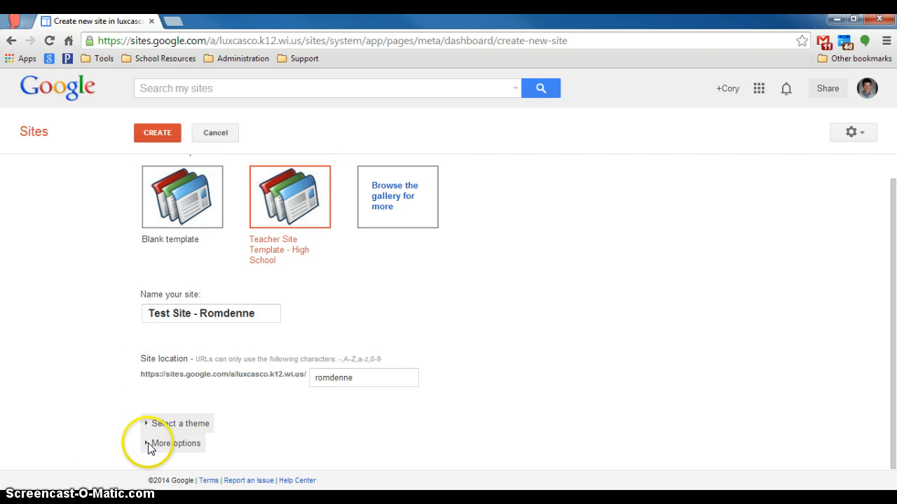
Step: Expand More options, leaving Site categories and Site description empty
click(148, 447)
scroll(112, 441, down, 2)
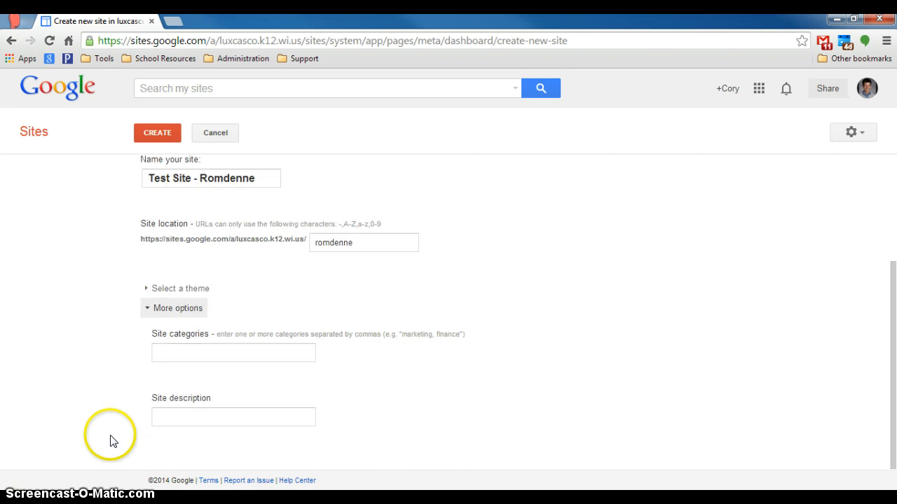
click(181, 354)
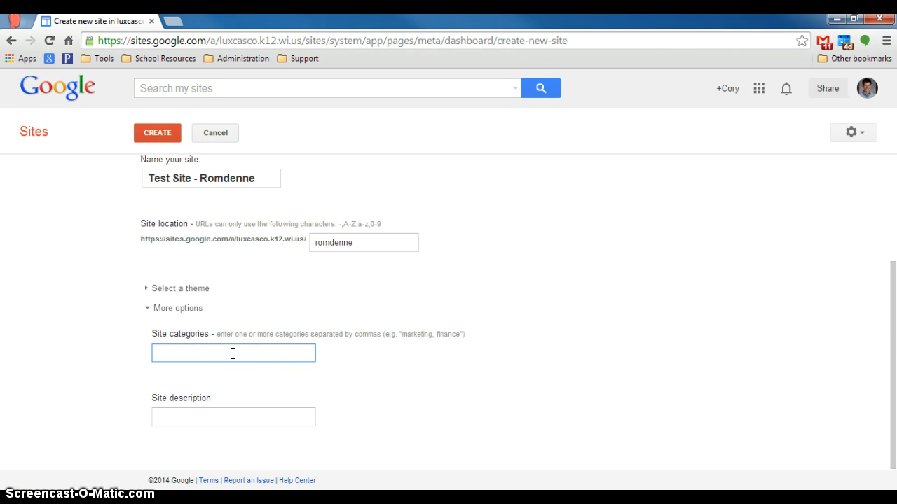
click(226, 413)
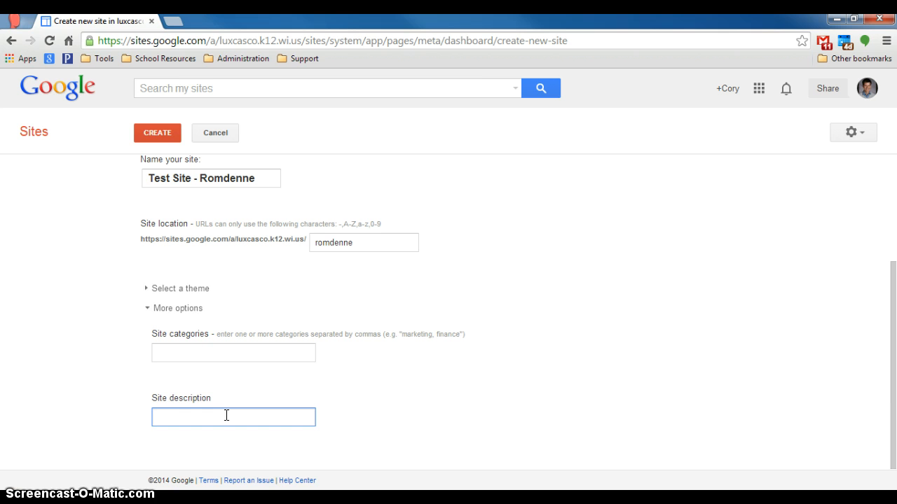
click(222, 349)
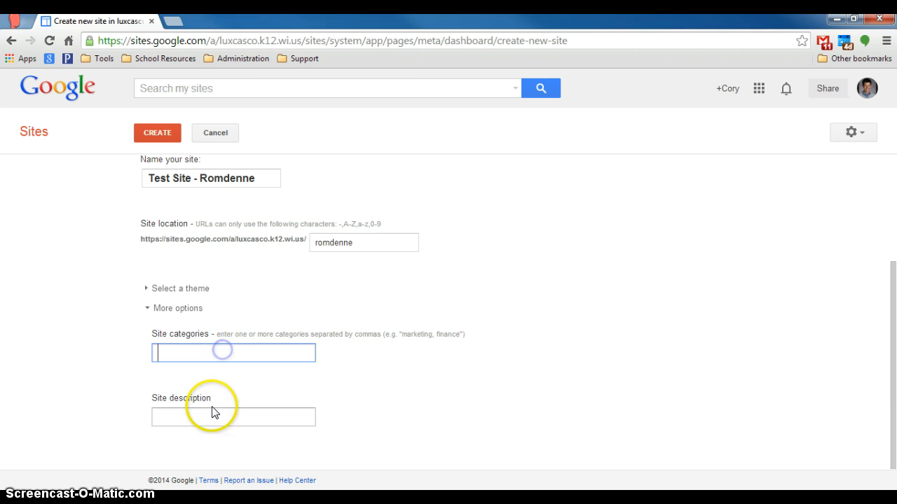
click(210, 417)
click(201, 348)
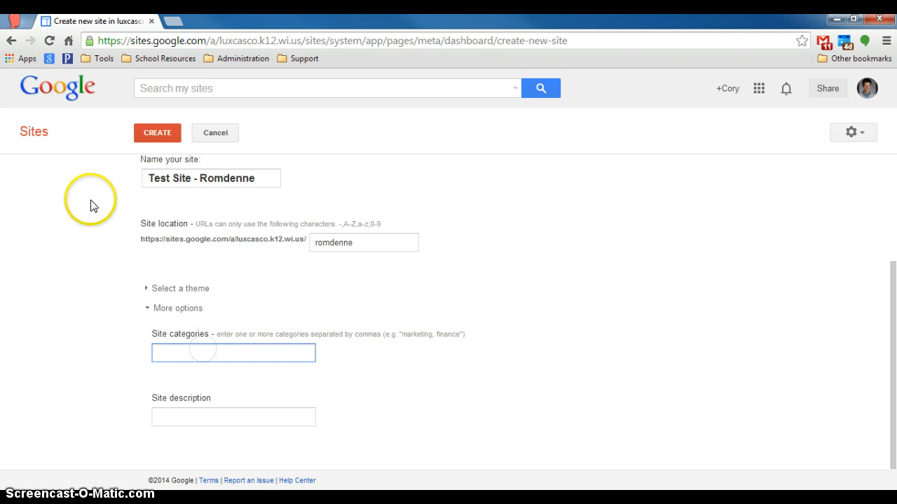
scroll(66, 316, up, 3)
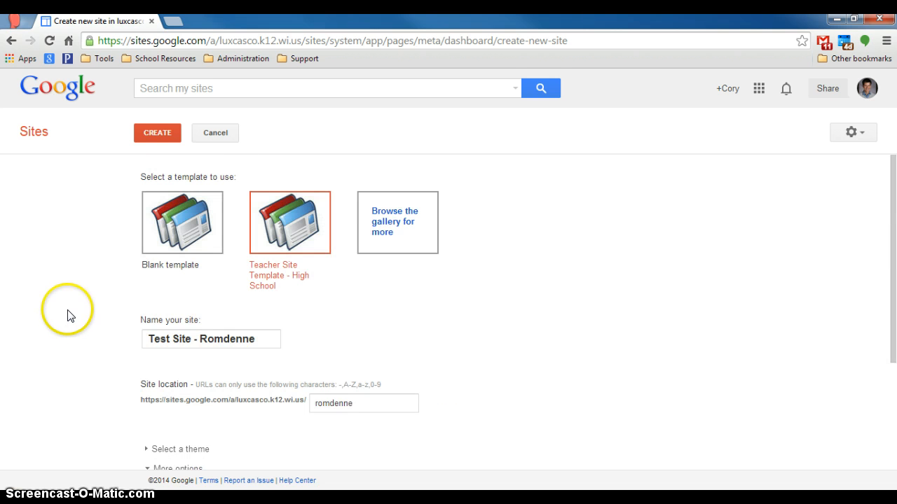
Step: Create the site and open its template Home page
click(157, 135)
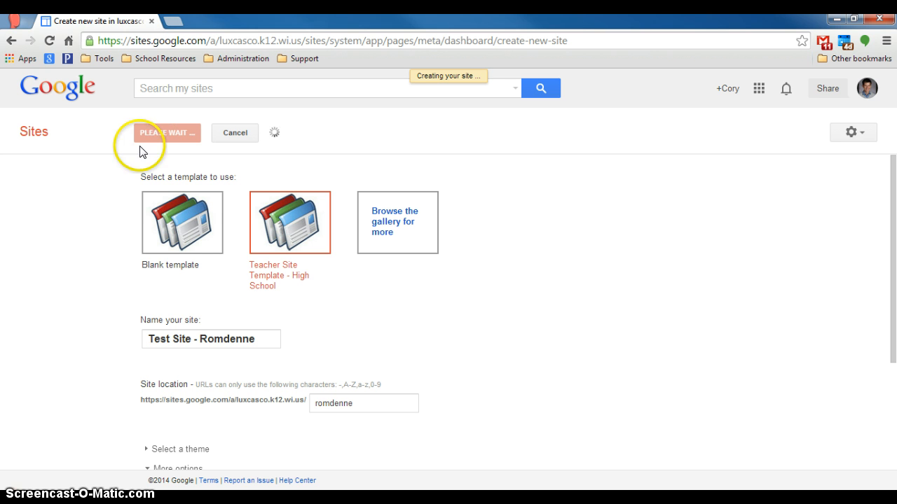
click(63, 202)
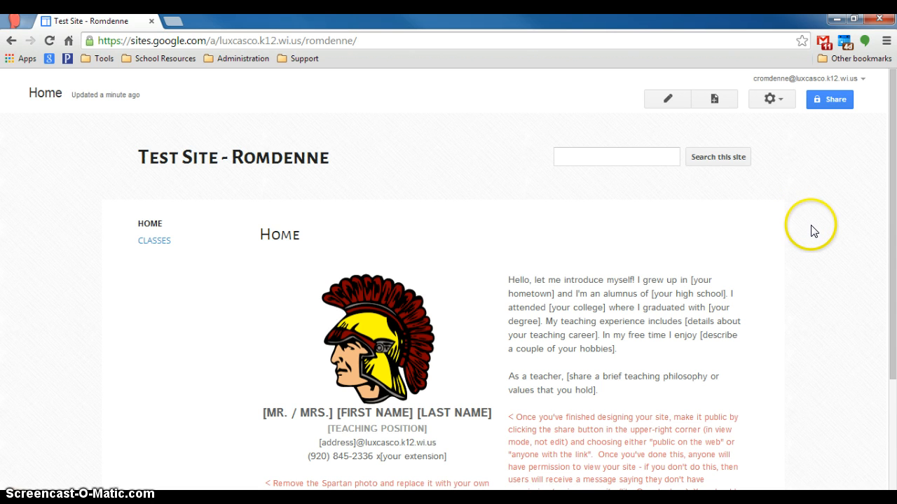
Step: Open the template Home page in the page editor
scroll(813, 233, down, 3)
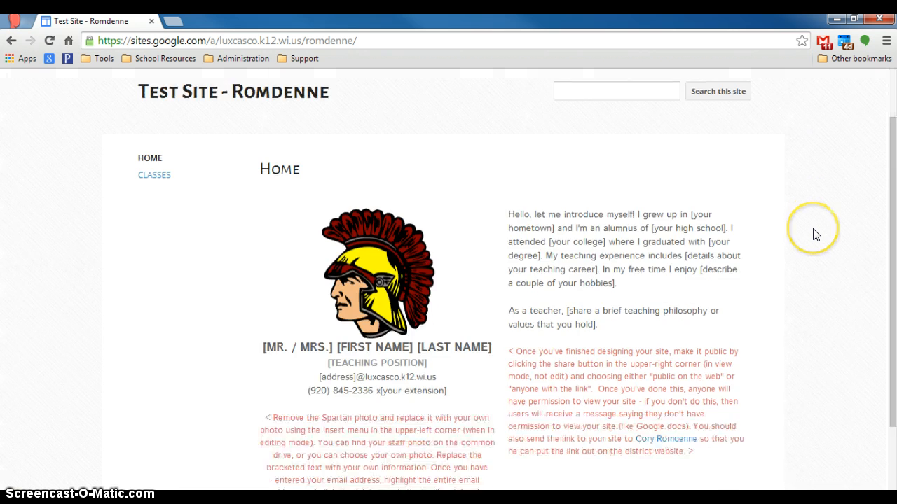
scroll(814, 233, up, 3)
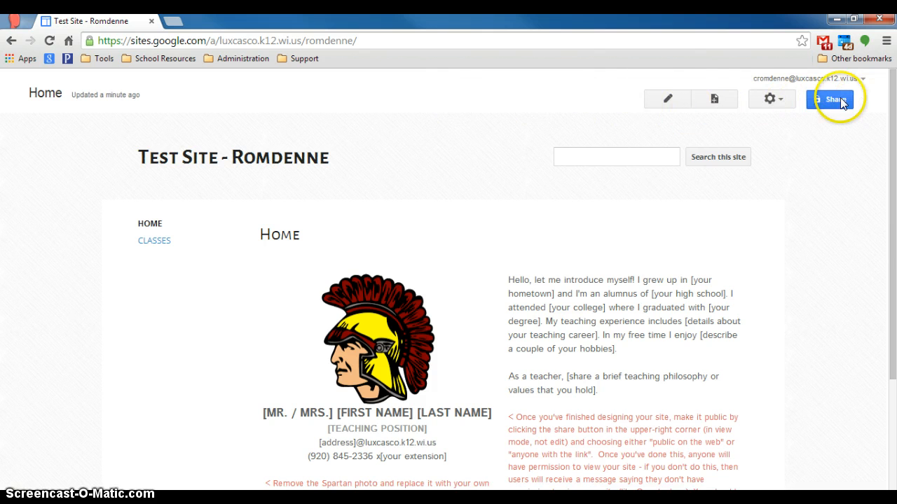
click(669, 100)
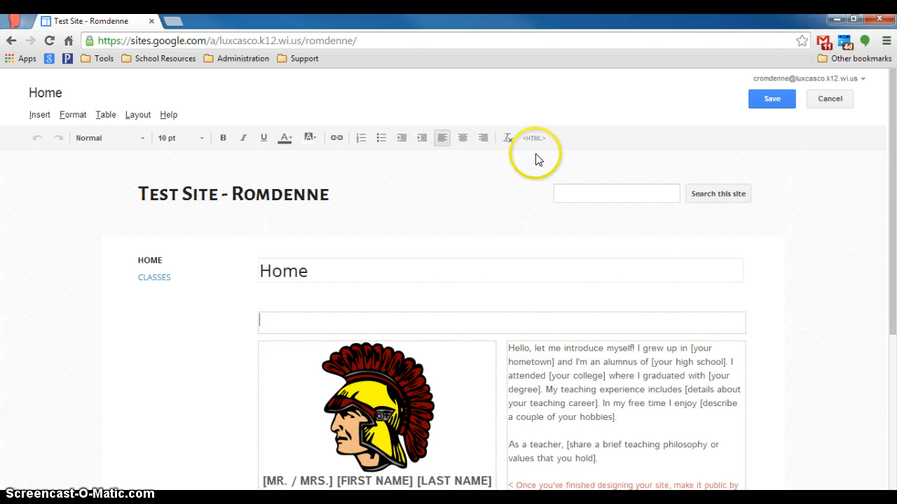
Step: Replace the [MR. / MRS.] [FIRST NAME] [LAST NAME] placeholder with the teacher's title and full name
scroll(533, 188, down, 1)
scroll(533, 188, down, 1)
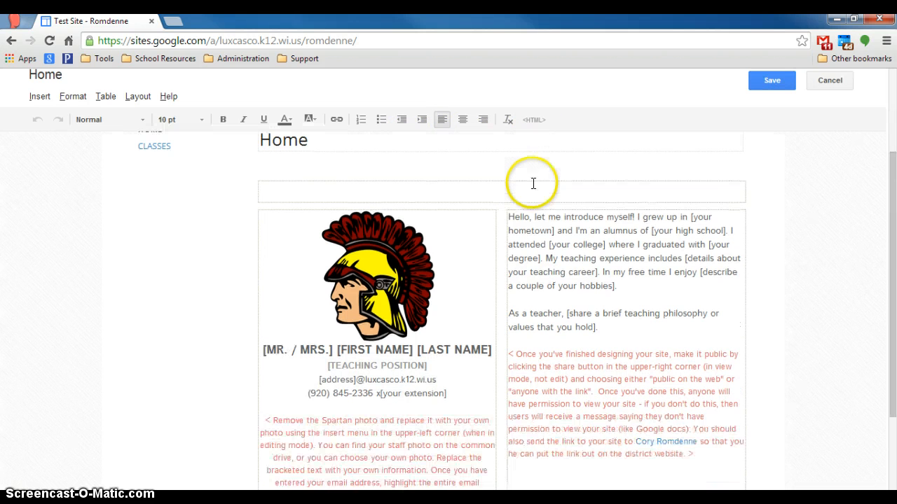
click(546, 317)
scroll(547, 317, down, 1)
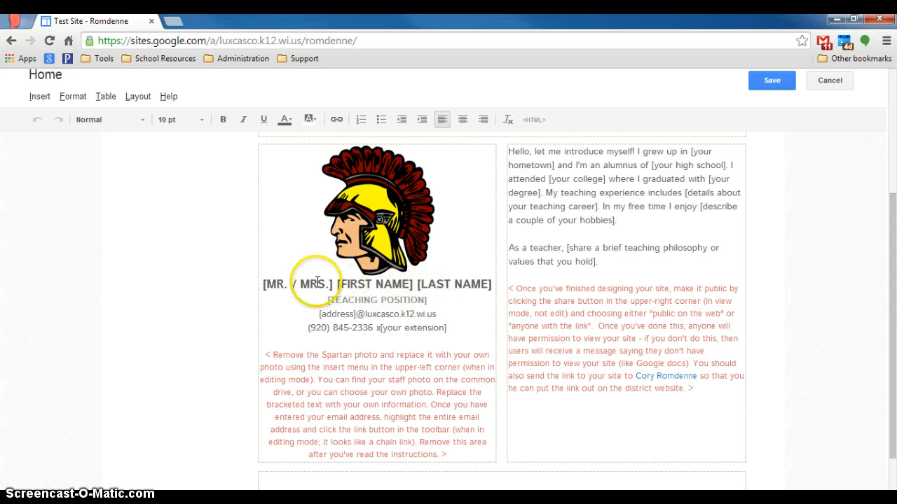
drag(260, 284, 494, 285)
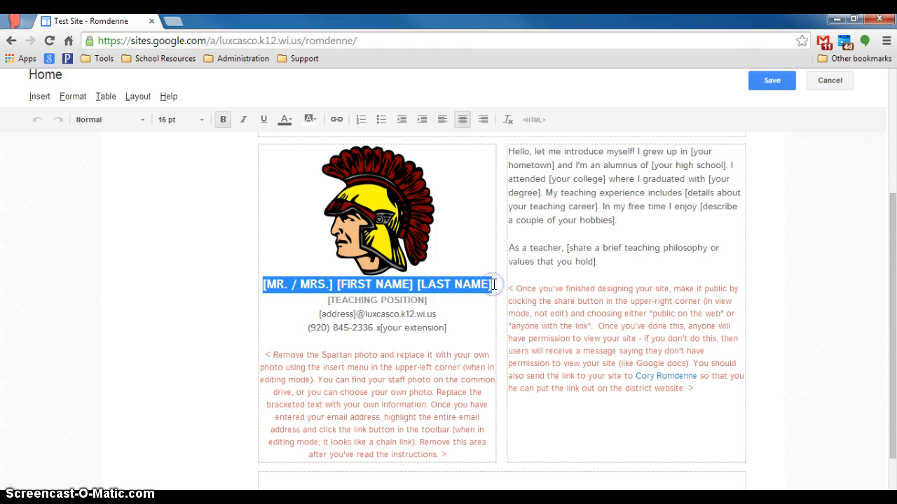
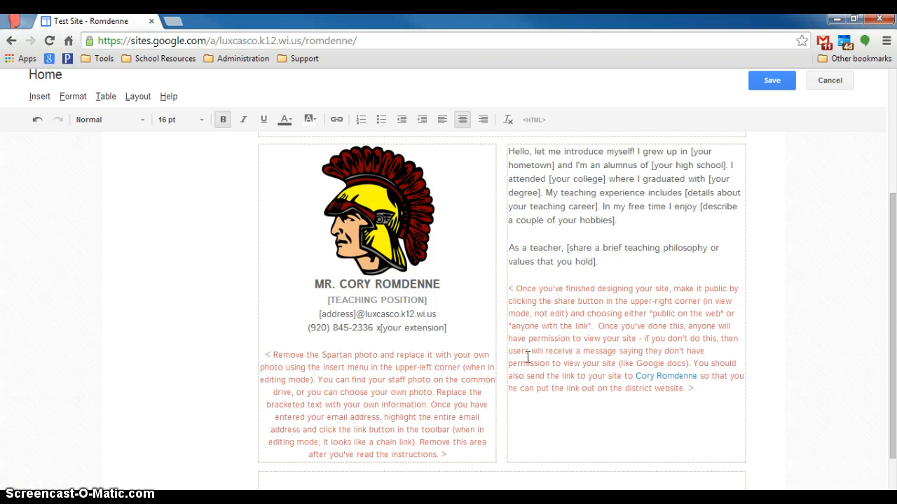
scroll(529, 358, up, 5)
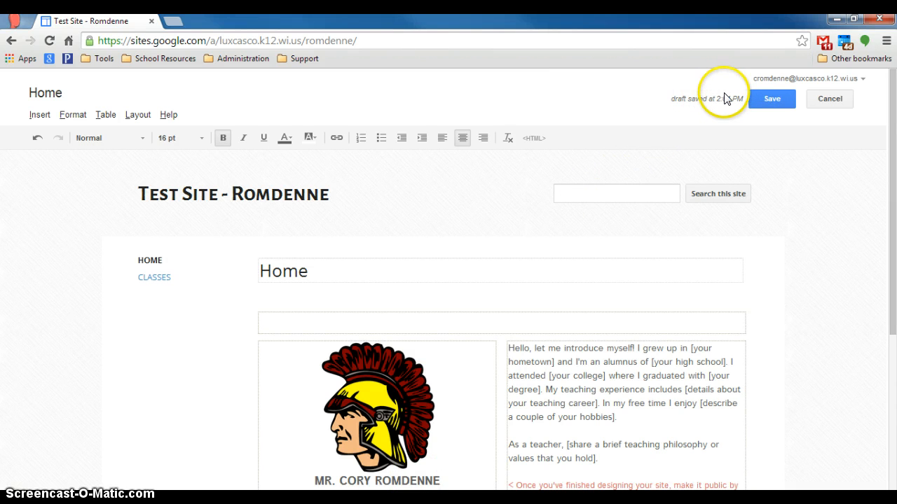
Step: Save the Home page edits and return to viewing mode
click(772, 99)
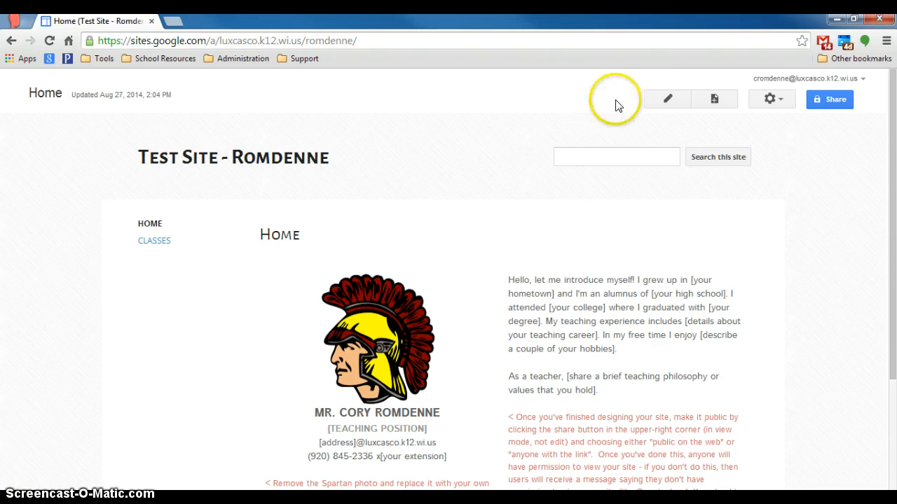
Step: Start a new top-level page named 'New Page' with the Web Page template, selecting its URL text
click(714, 100)
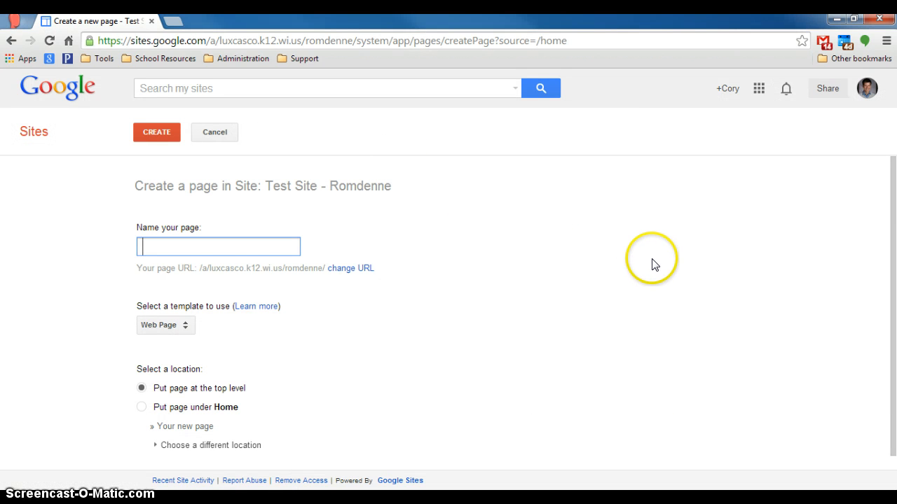
scroll(651, 264, down, 1)
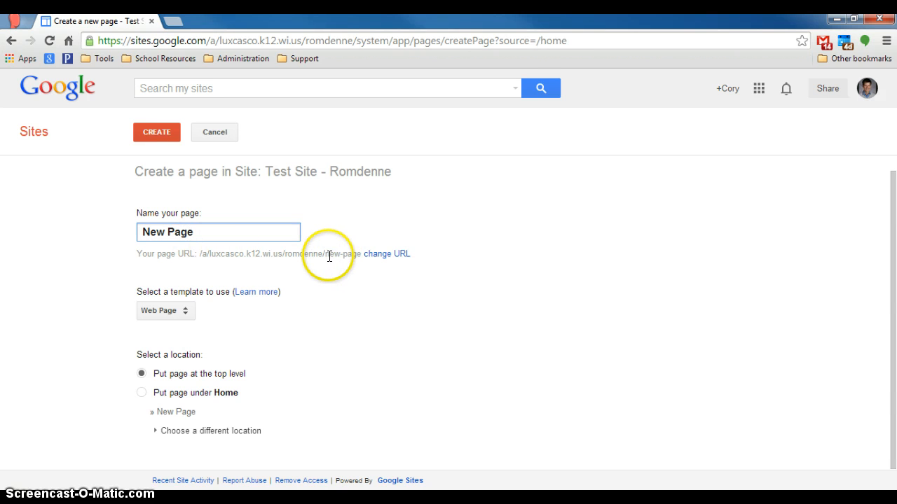
double_click(333, 254)
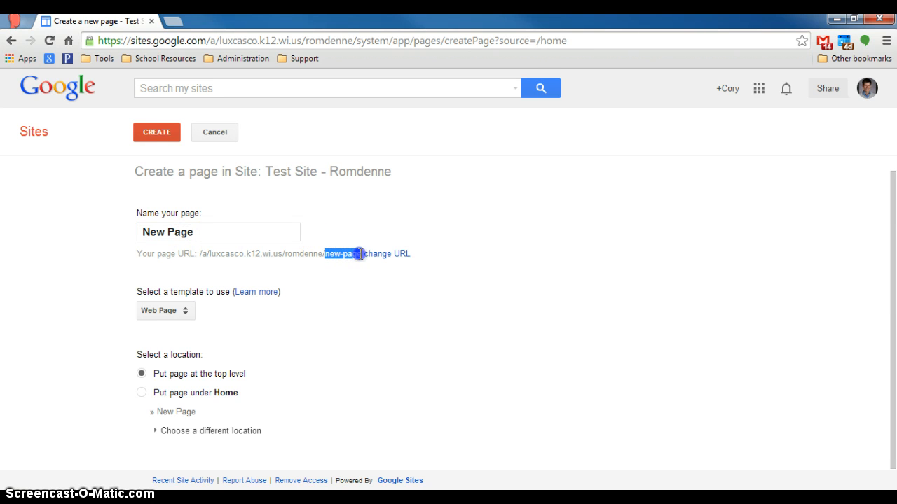
drag(359, 253, 370, 286)
click(186, 312)
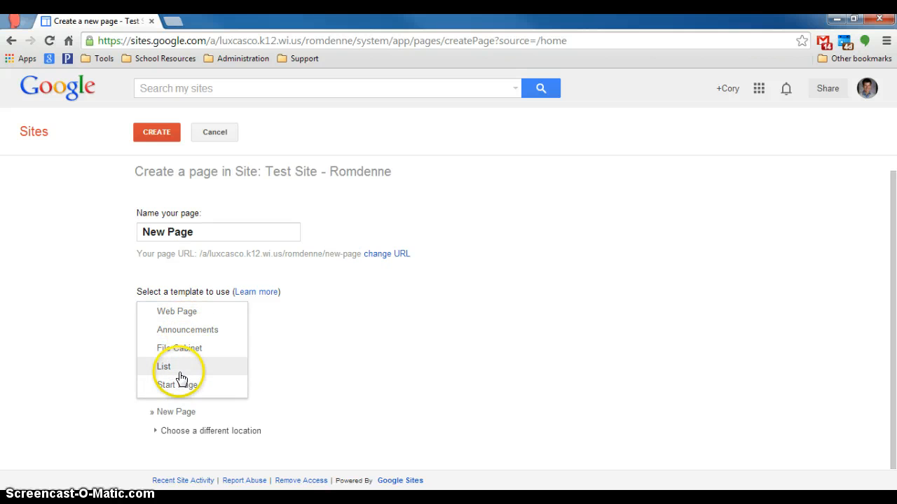
Step: Keep the Web Page template and place the new page at the site's top level
click(184, 313)
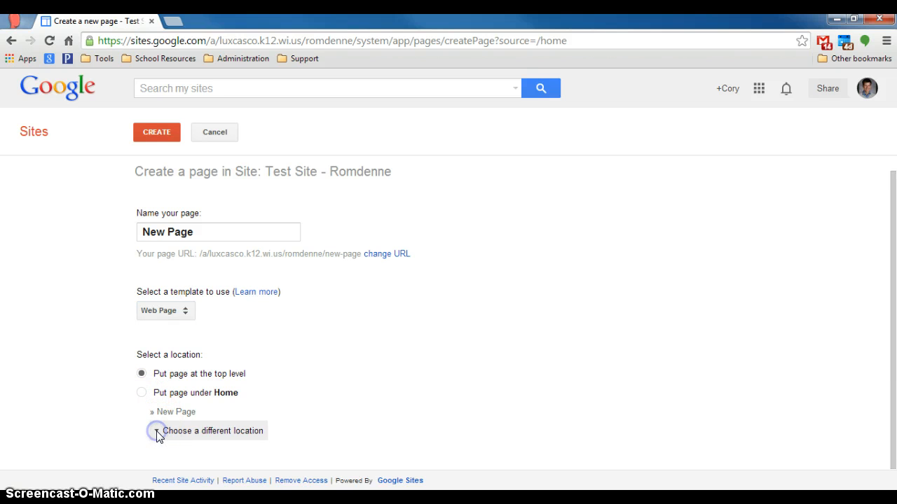
scroll(199, 419, down, 2)
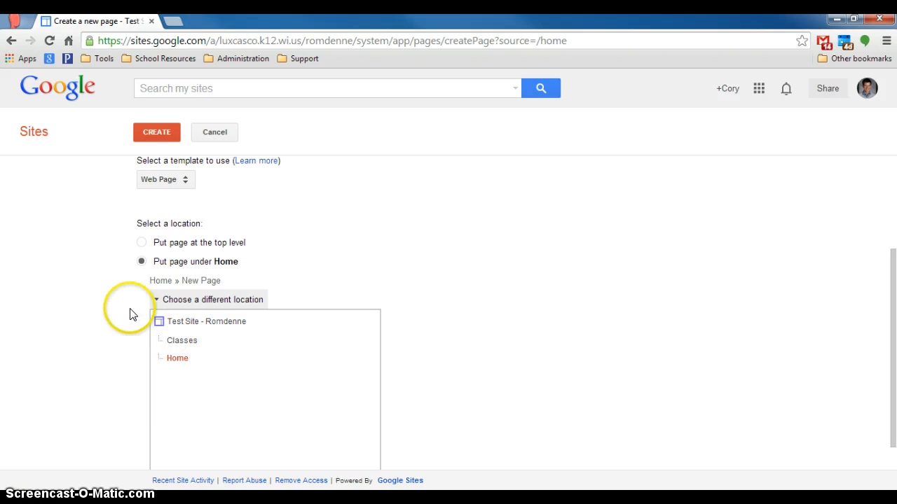
click(140, 245)
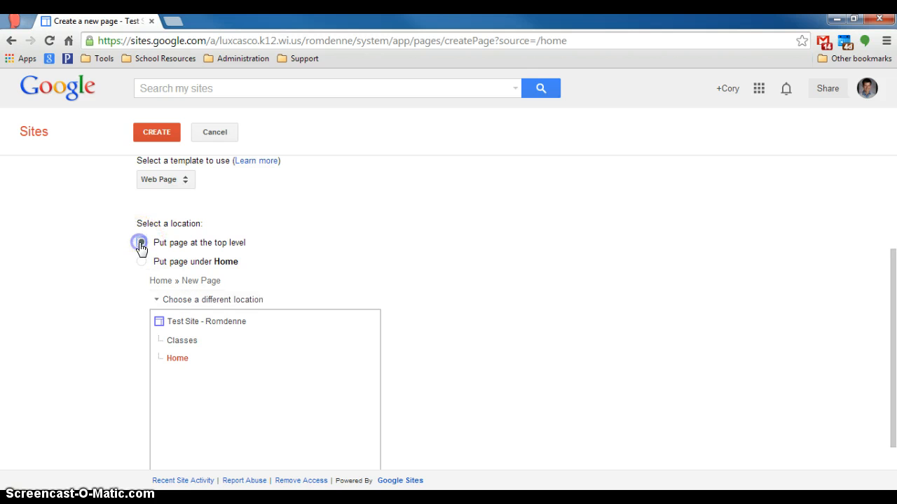
scroll(100, 266, up, 3)
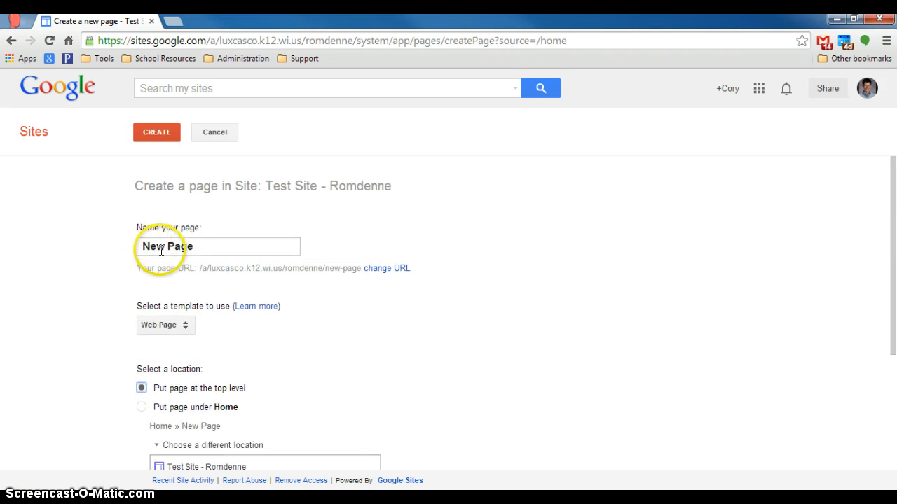
Step: Create the blank New Page and save it in the editor
click(169, 132)
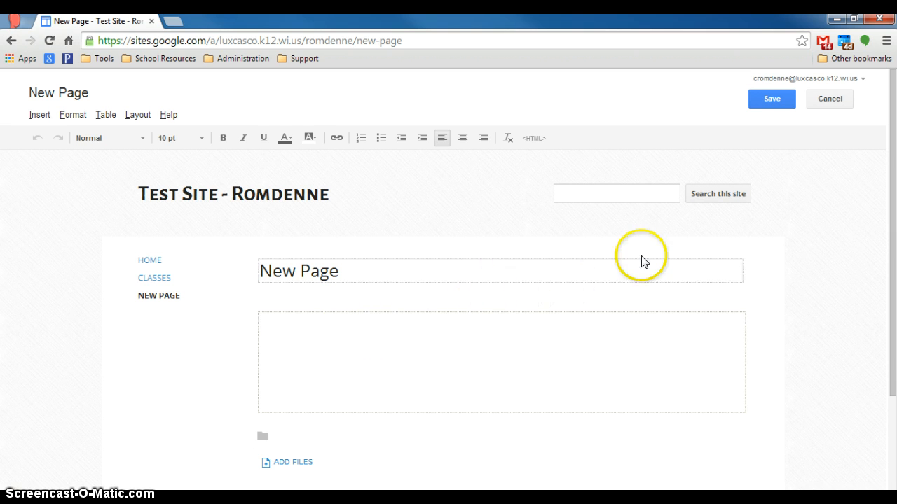
click(772, 101)
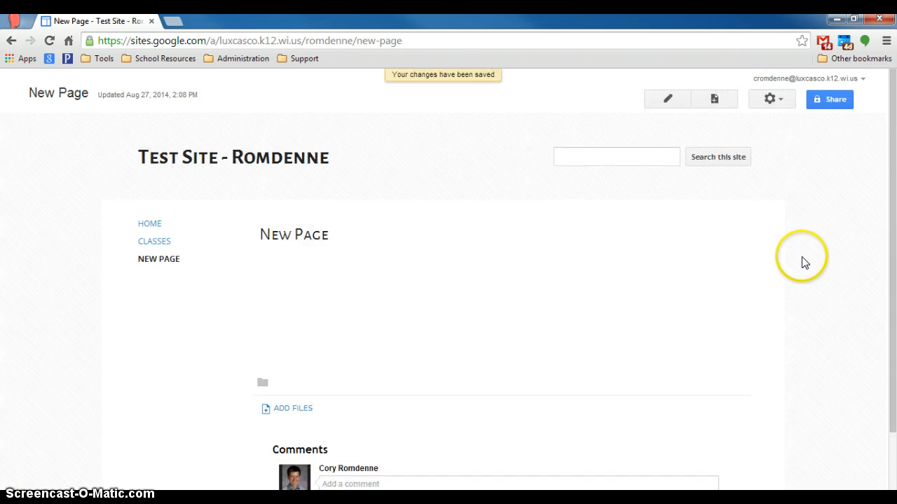
scroll(735, 217, down, 2)
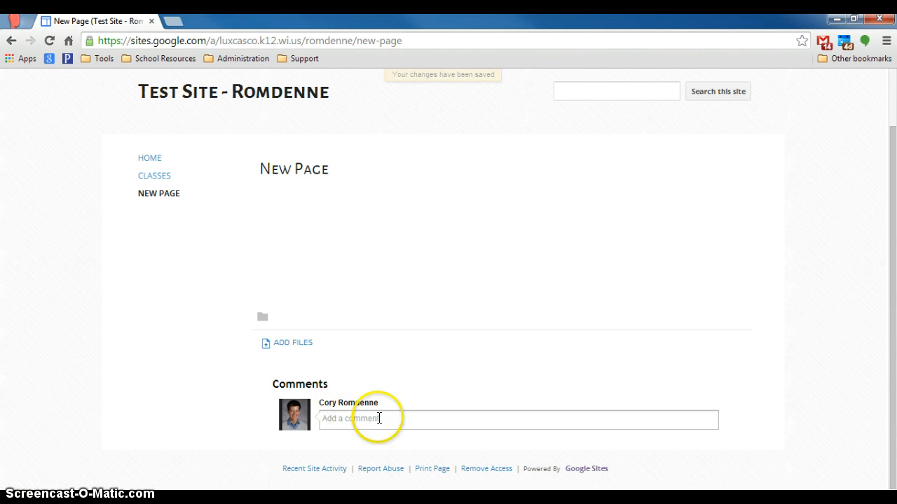
scroll(790, 317, up, 2)
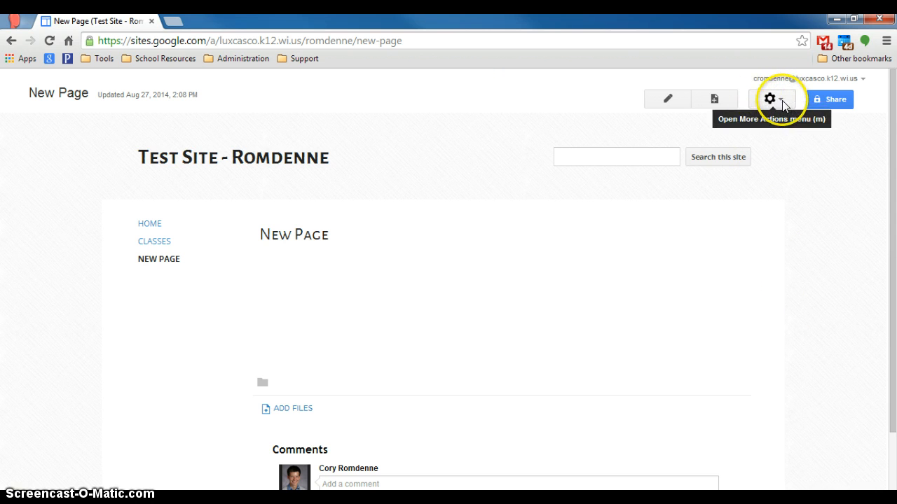
Step: Save New Page's page settings from the gear menu, then edit and re-save the page
click(780, 102)
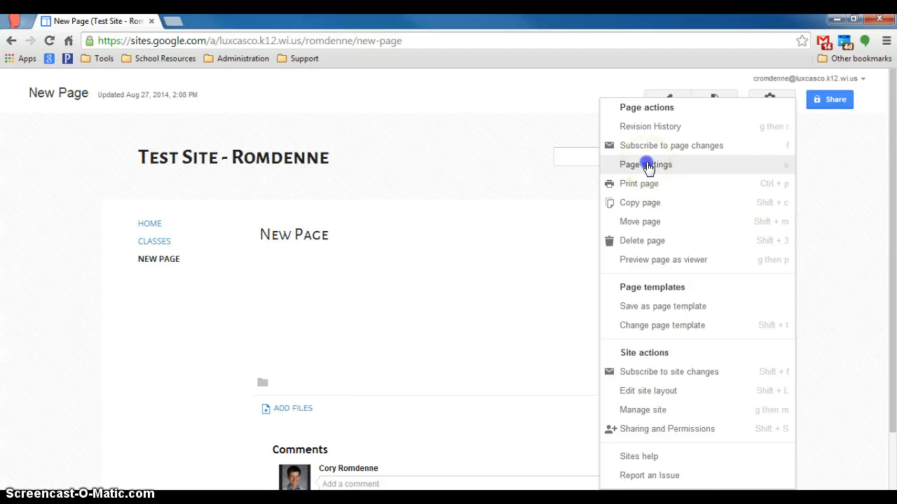
click(645, 165)
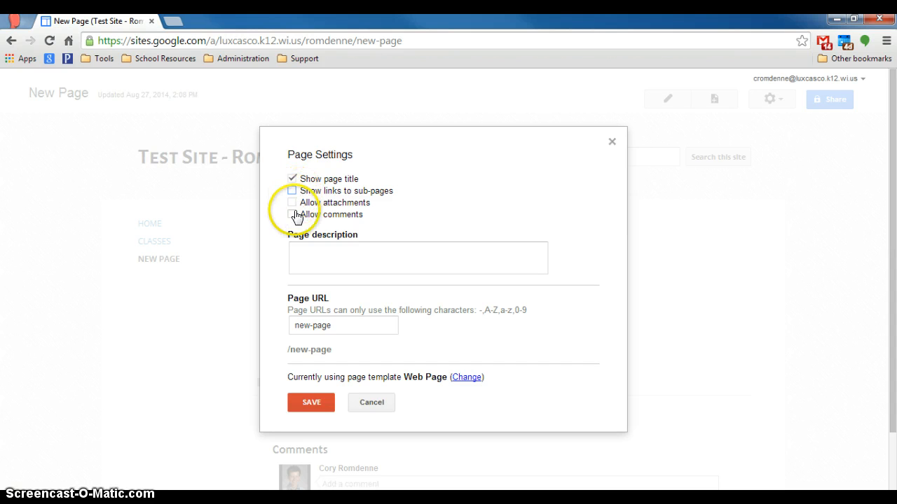
click(311, 399)
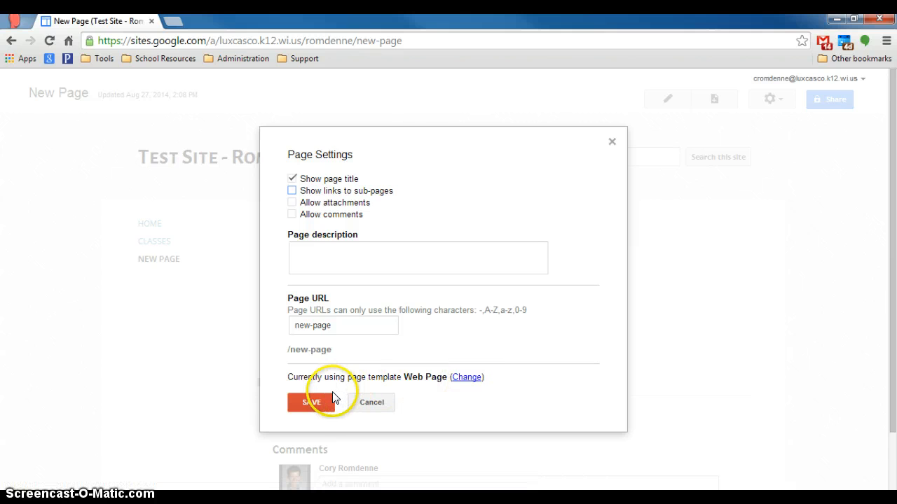
click(311, 406)
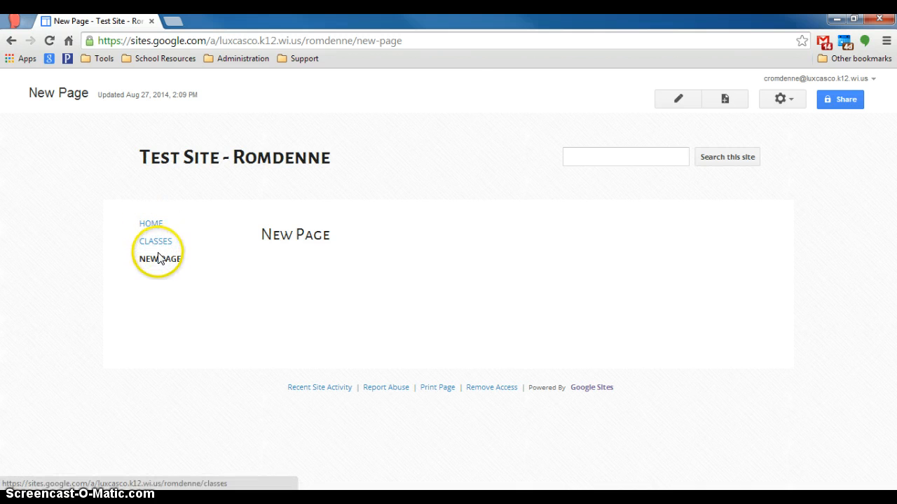
click(677, 100)
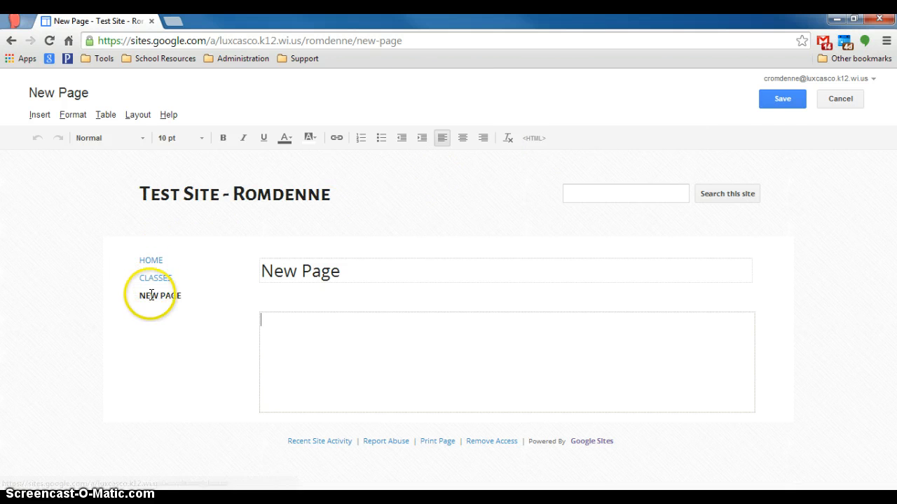
click(781, 100)
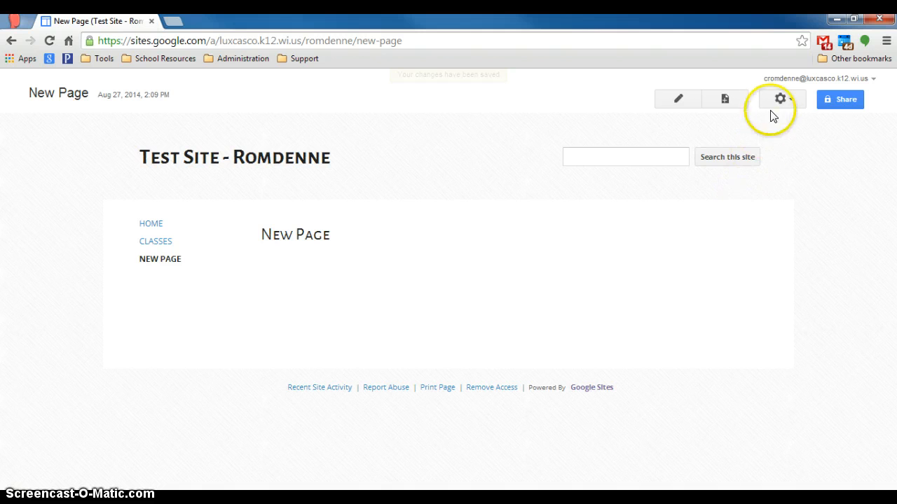
Step: Enter Edit site layout from the gear menu and cancel out of the header settings
click(792, 99)
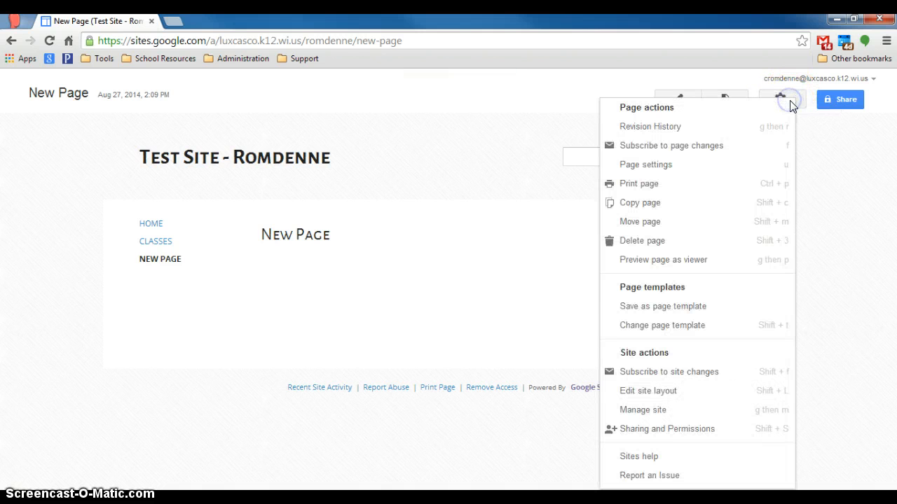
click(665, 395)
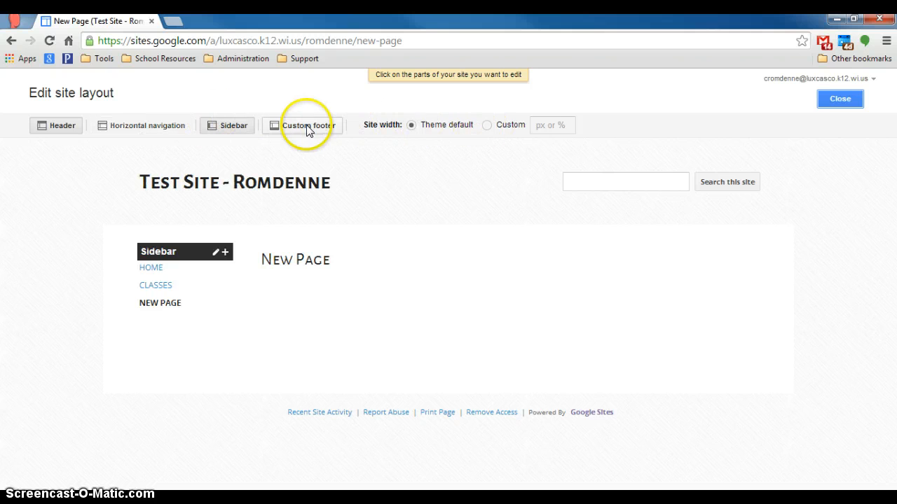
click(141, 129)
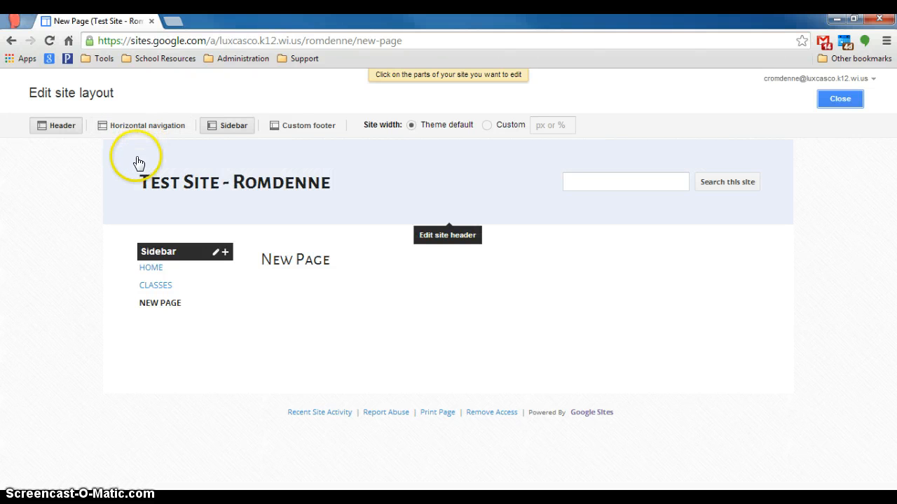
click(417, 183)
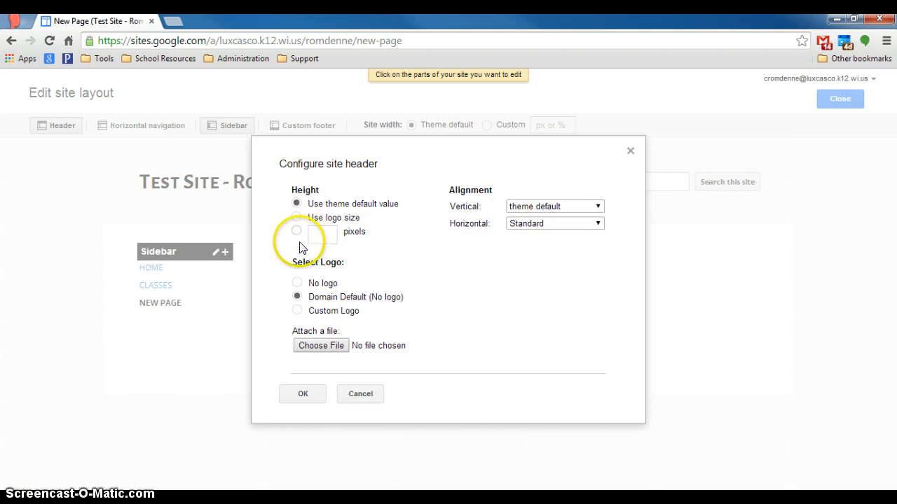
click(363, 395)
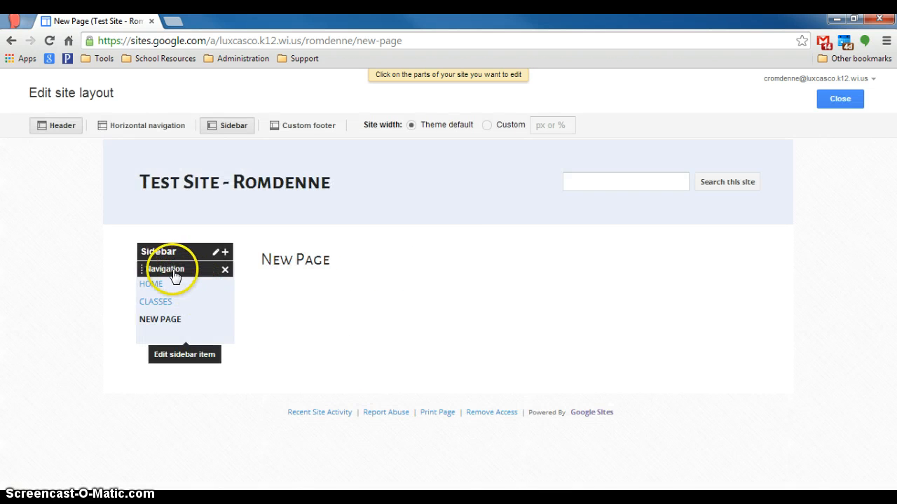
Step: Turn off auto-organize in the sidebar Navigation gadget and add the Home and Classes pages
click(172, 274)
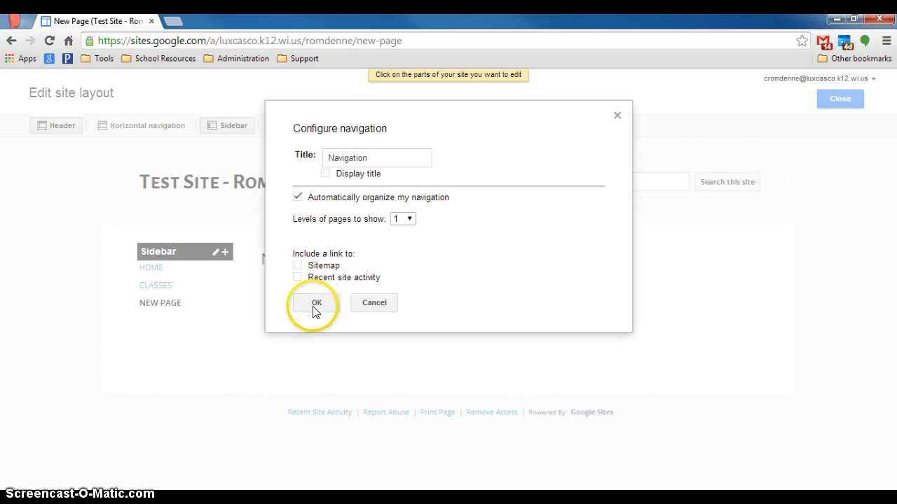
click(368, 303)
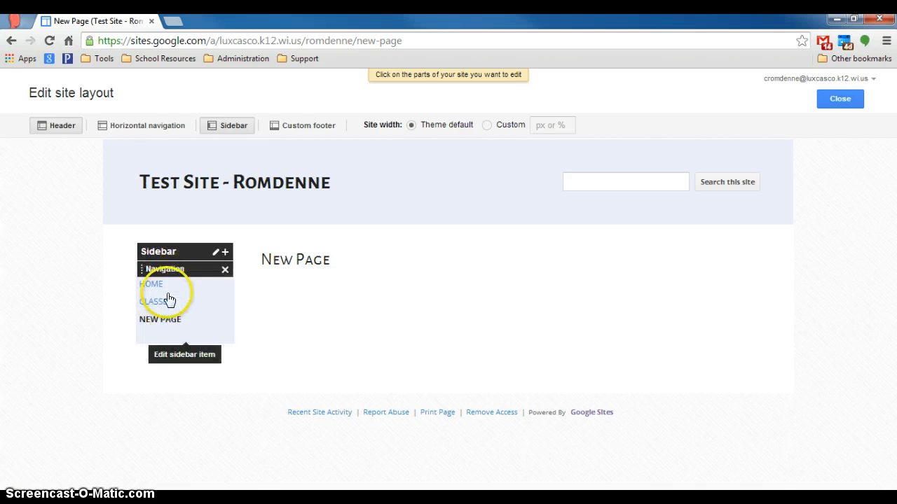
click(174, 278)
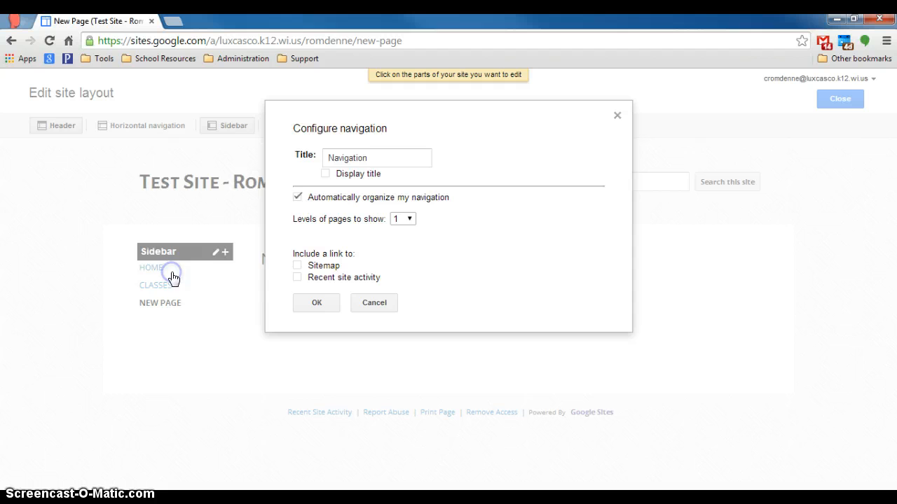
click(297, 198)
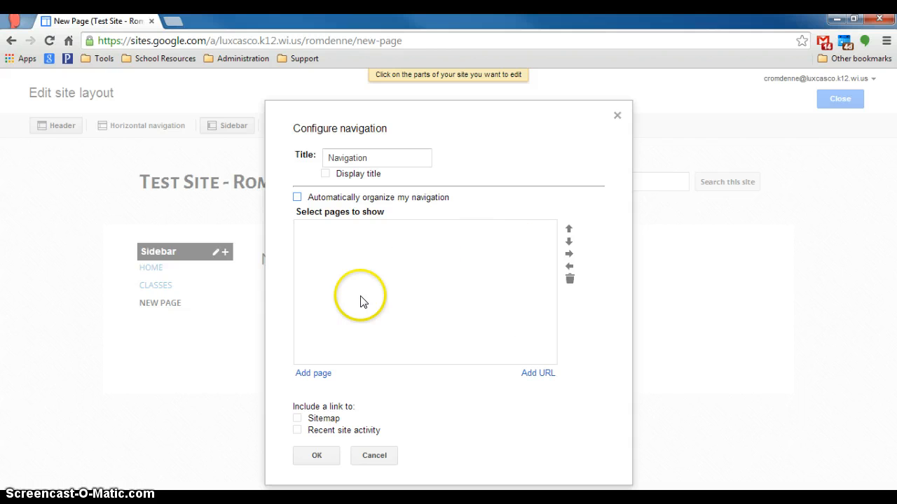
click(309, 375)
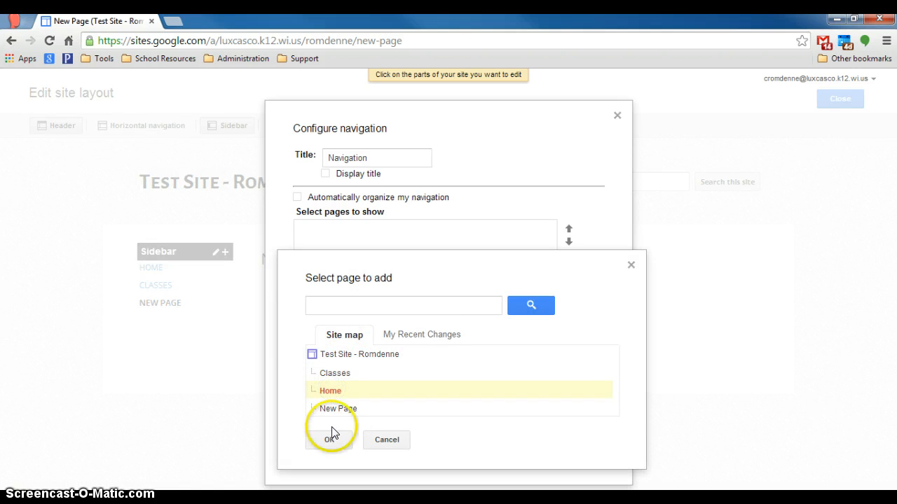
click(331, 441)
click(309, 370)
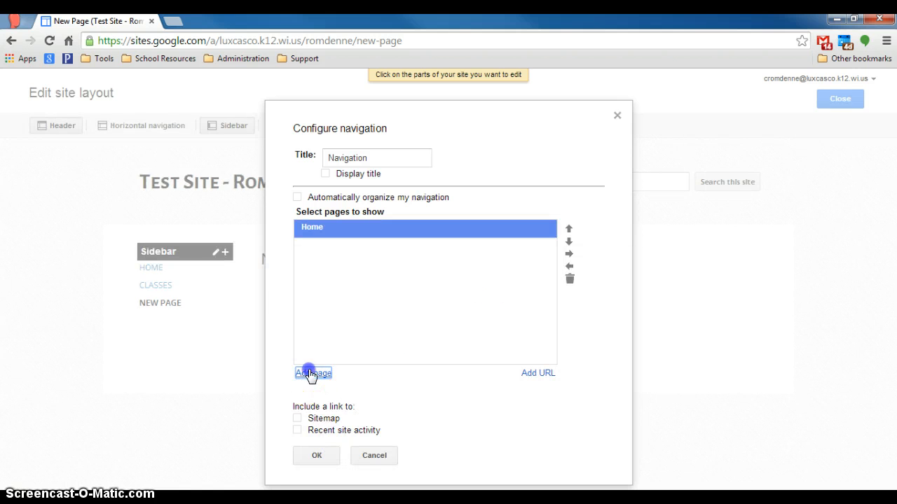
click(337, 373)
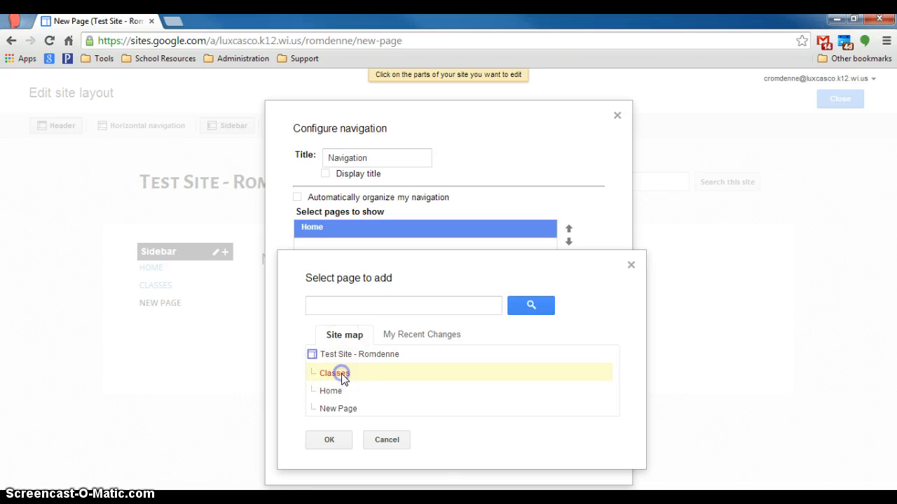
click(331, 441)
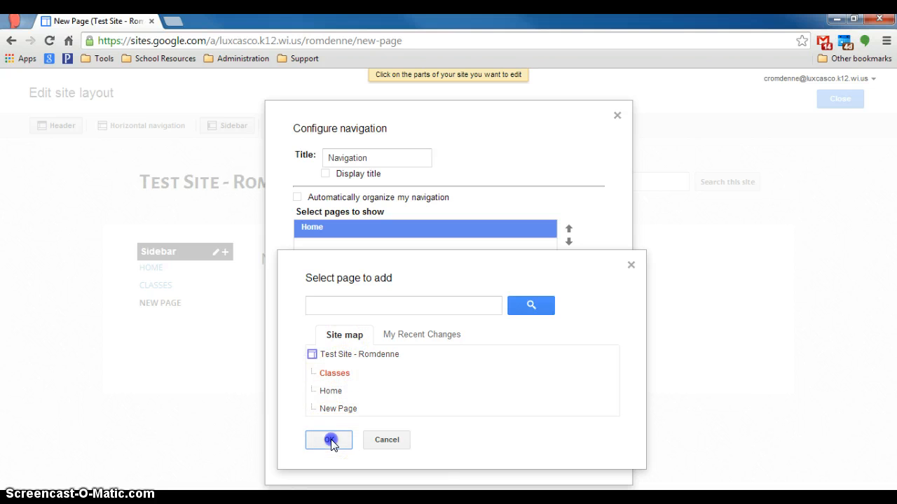
click(569, 229)
click(568, 241)
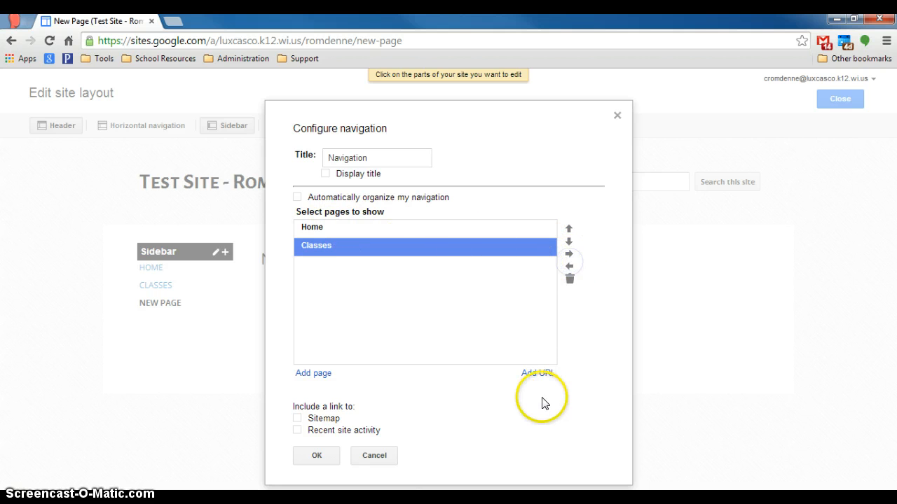
Step: Add a YouTube link to youtube.com opening in a new window, and save the navigation
click(538, 373)
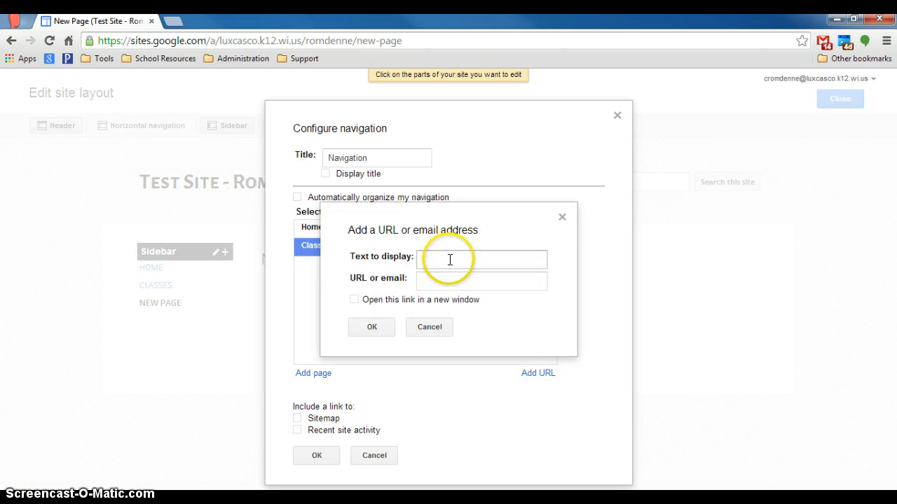
click(449, 259)
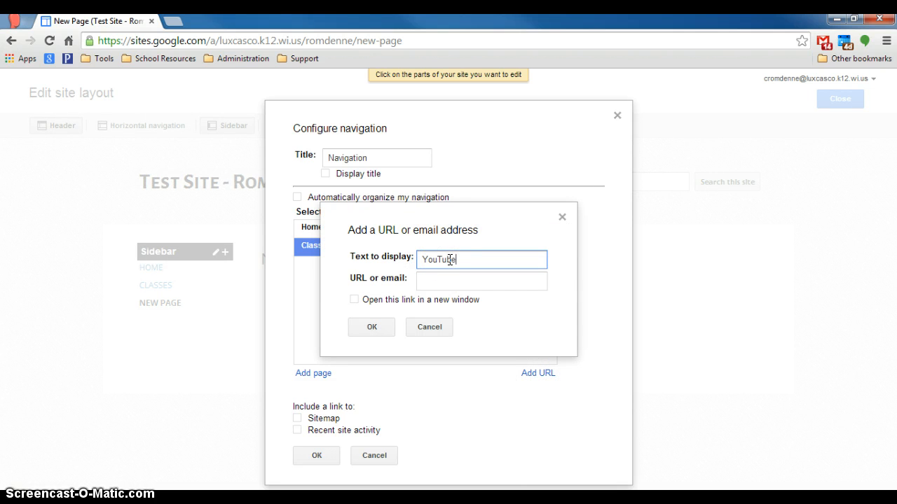
click(447, 284)
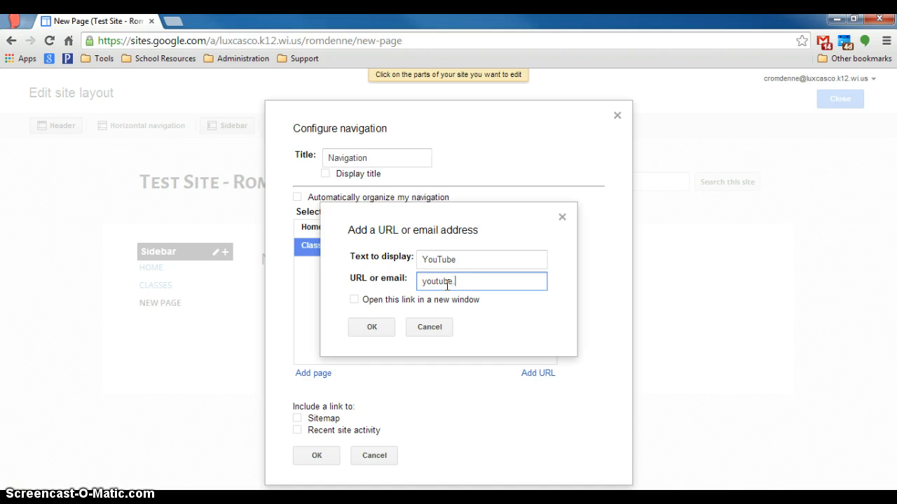
click(355, 300)
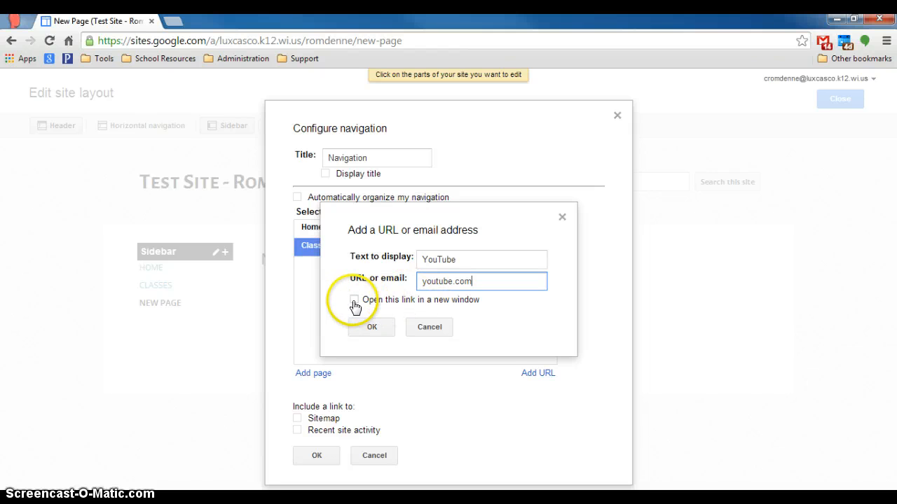
click(372, 327)
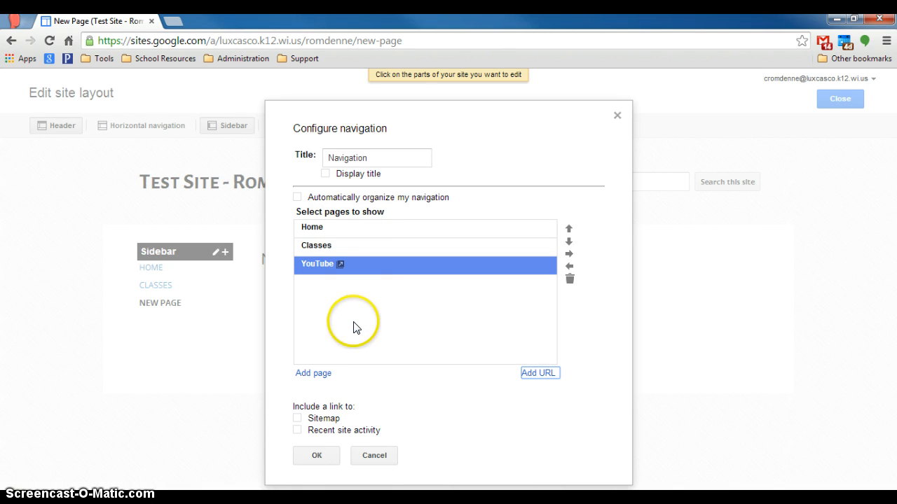
click(315, 456)
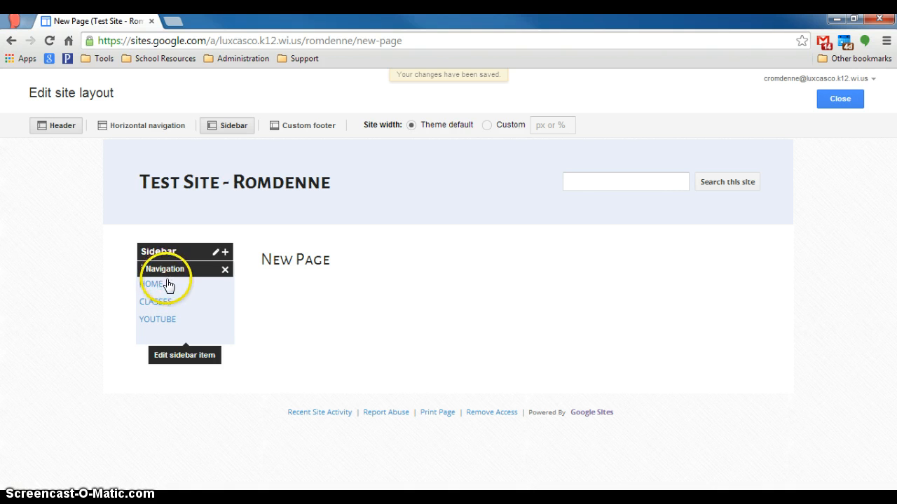
Step: Review the sidebar item choices and sidebar settings without changes, then close the layout editor
click(224, 252)
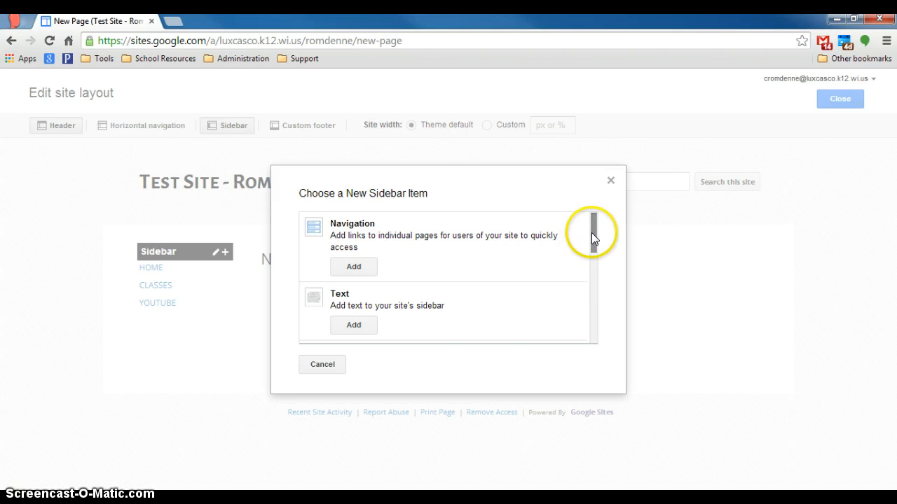
drag(593, 232, 594, 212)
click(315, 365)
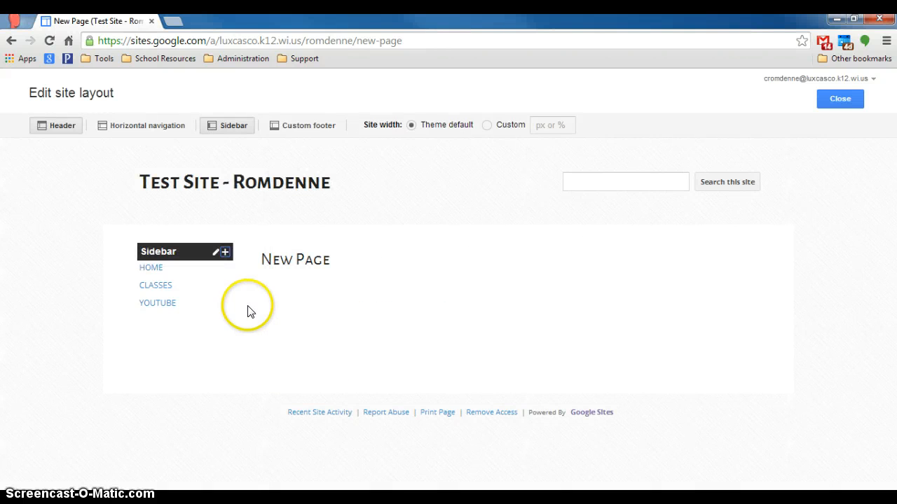
click(216, 252)
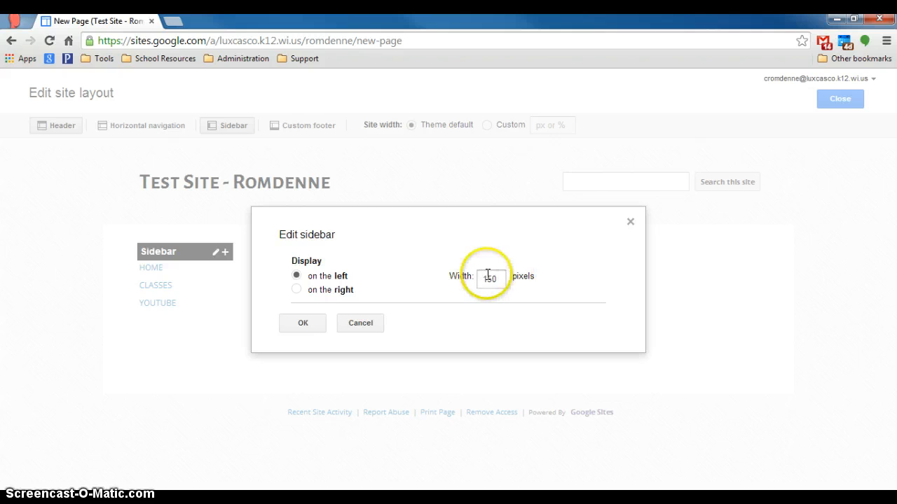
click(358, 323)
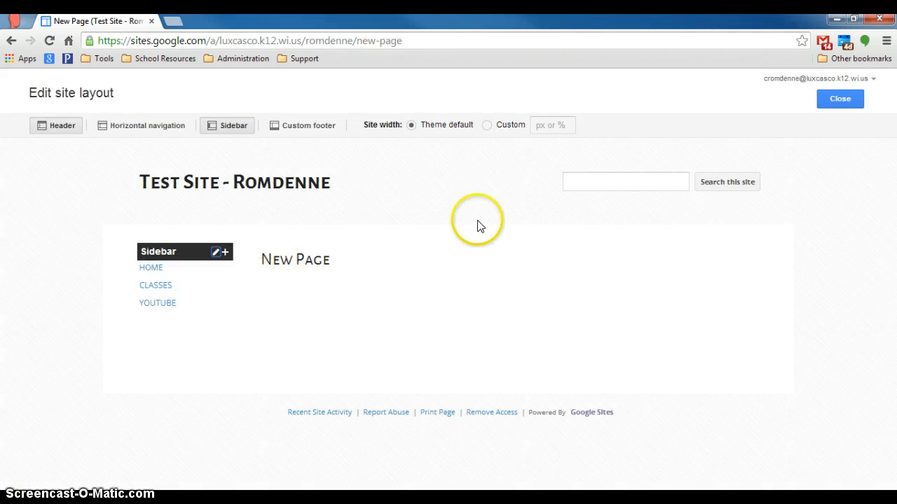
click(842, 100)
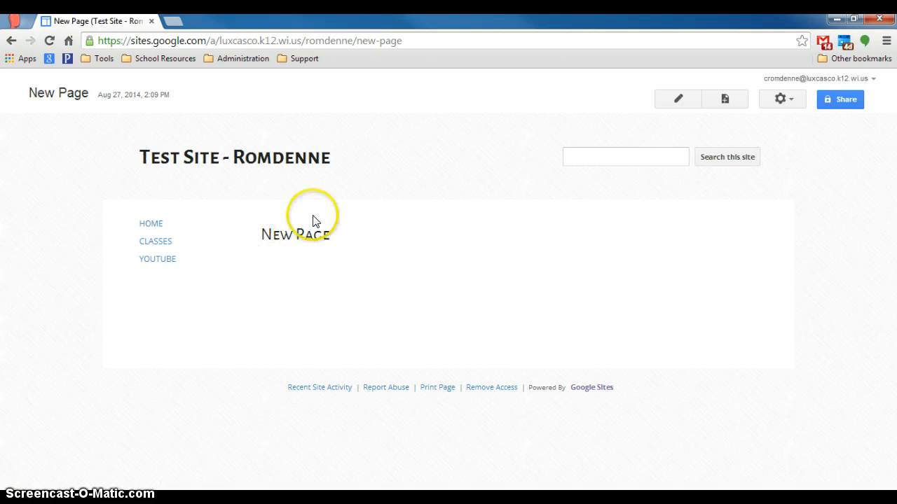
click(152, 228)
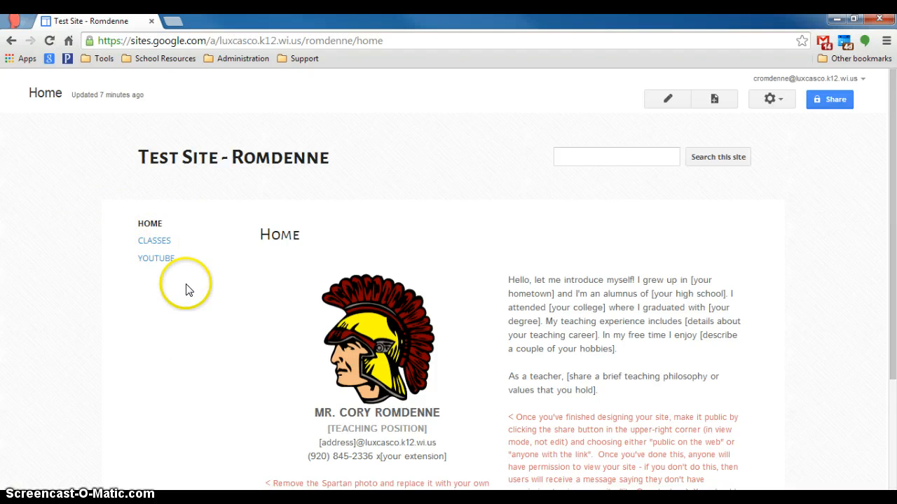
scroll(815, 260, down, 2)
scroll(816, 258, up, 1)
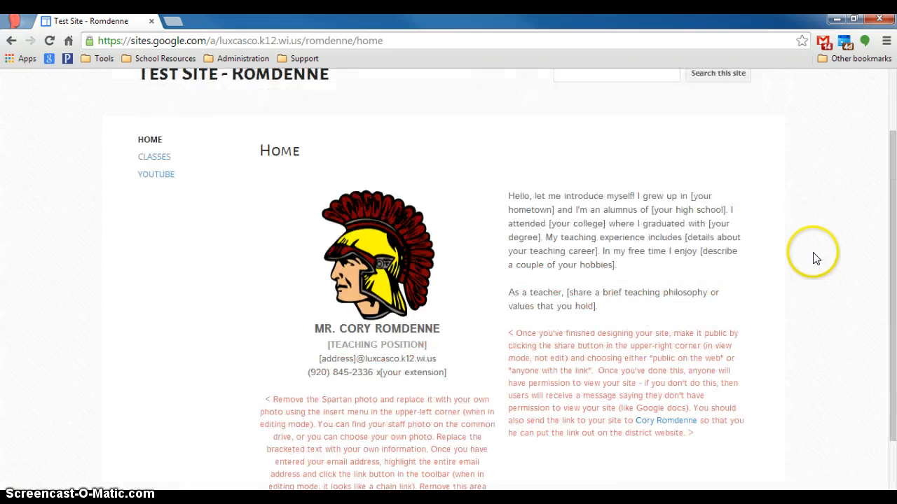
scroll(815, 259, up, 1)
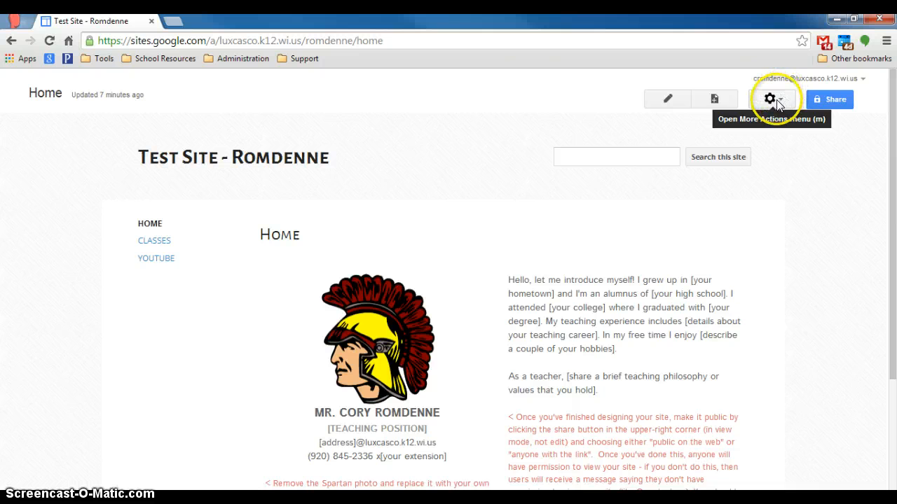
Step: Edit the Home page, select the Spartan photo, and place the cursor in the empty box above
click(669, 100)
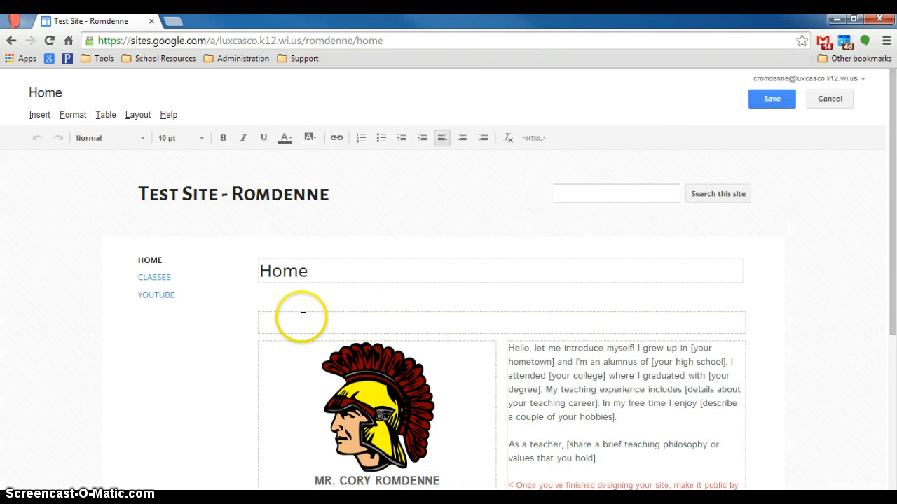
scroll(470, 358, down, 4)
scroll(470, 360, up, 3)
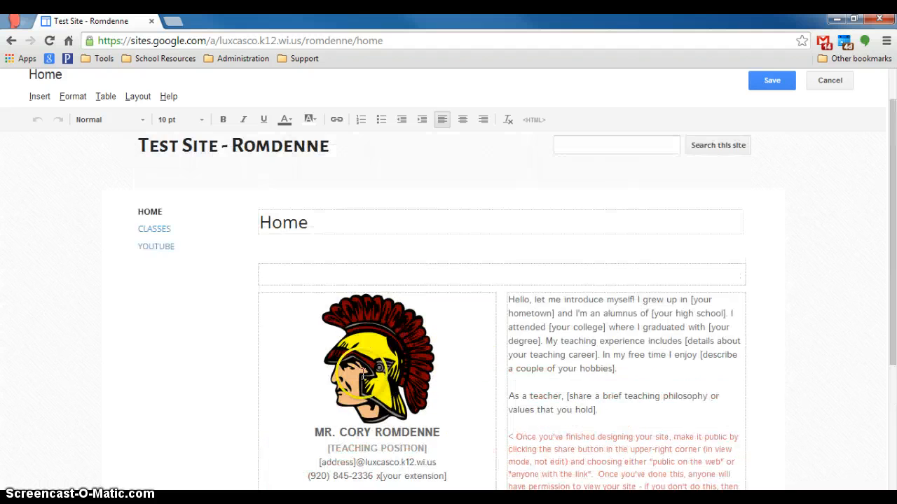
scroll(364, 376, up, 1)
scroll(378, 385, down, 2)
click(375, 355)
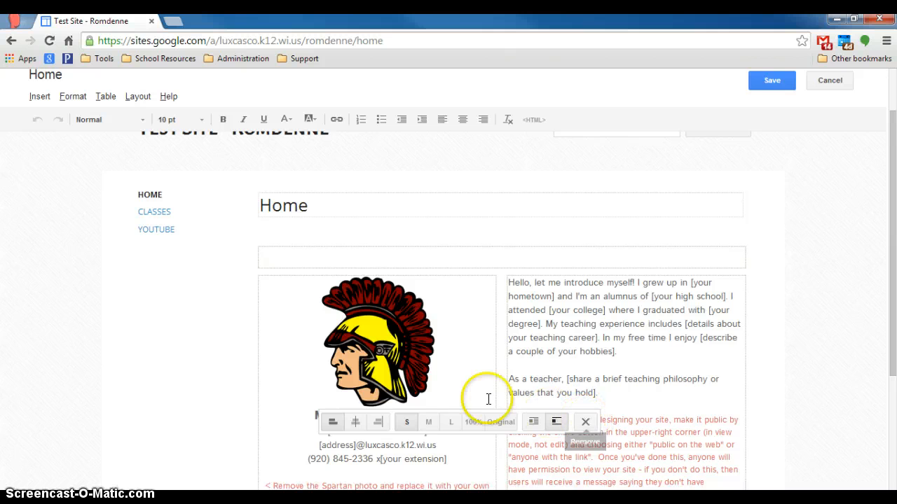
click(268, 257)
scroll(169, 235, up, 1)
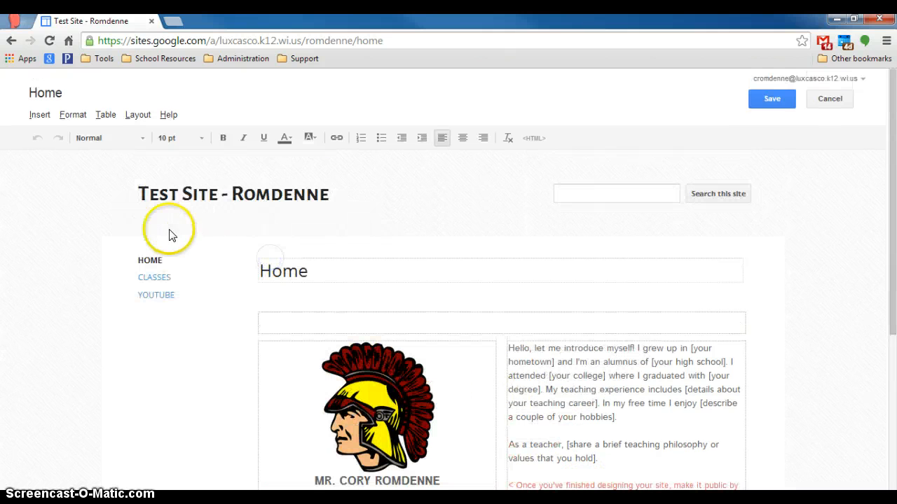
Step: Browse the Insert menu and its Drive file types without inserting anything
click(36, 115)
click(73, 160)
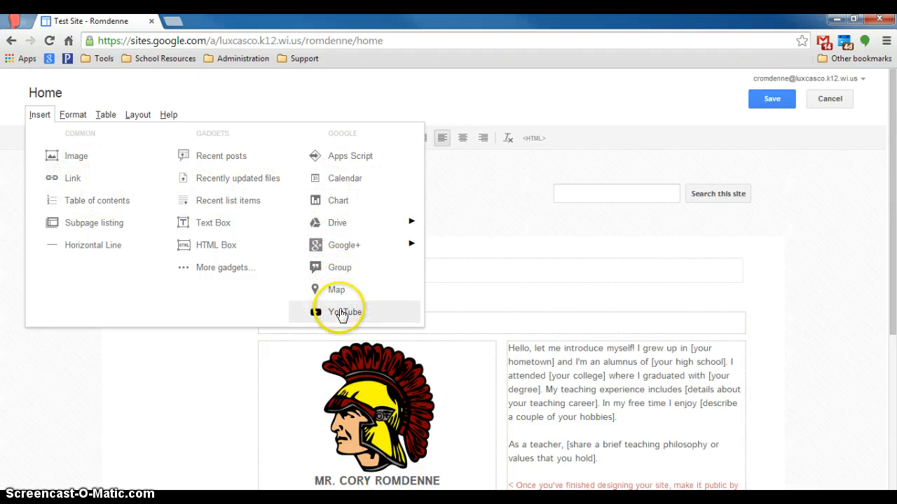
mouse_move(338, 223)
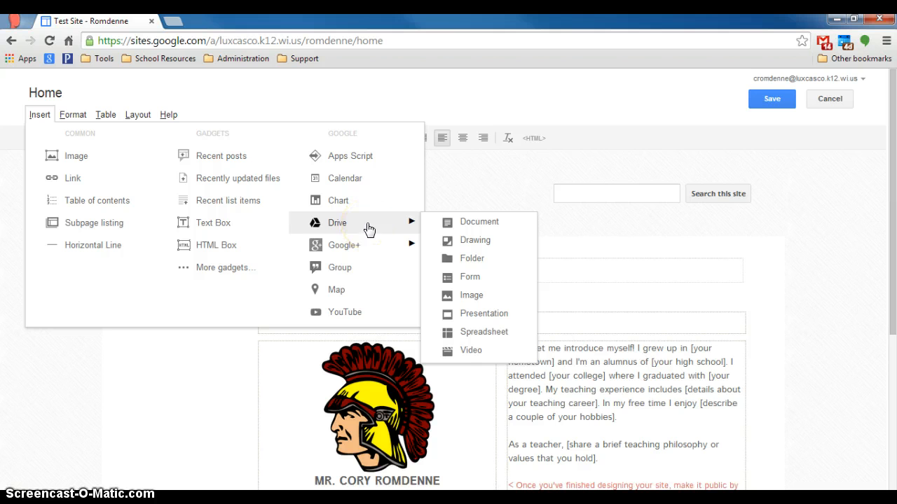
click(345, 204)
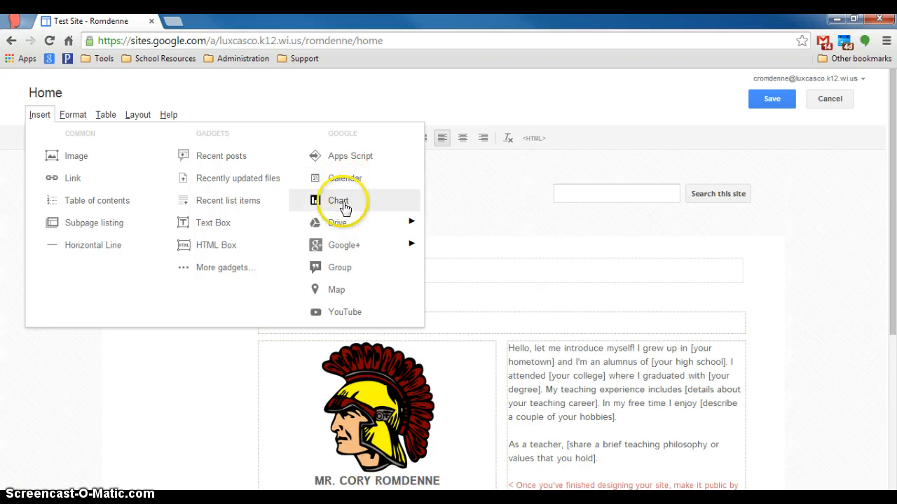
click(364, 228)
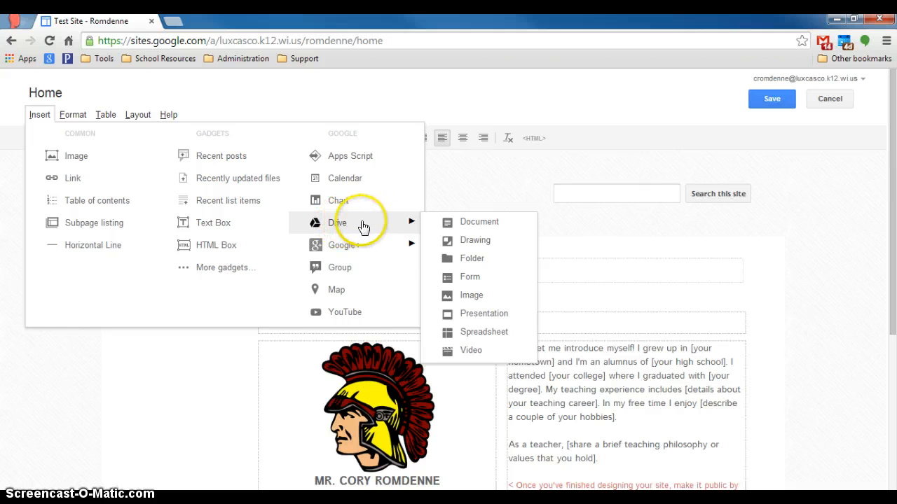
click(478, 223)
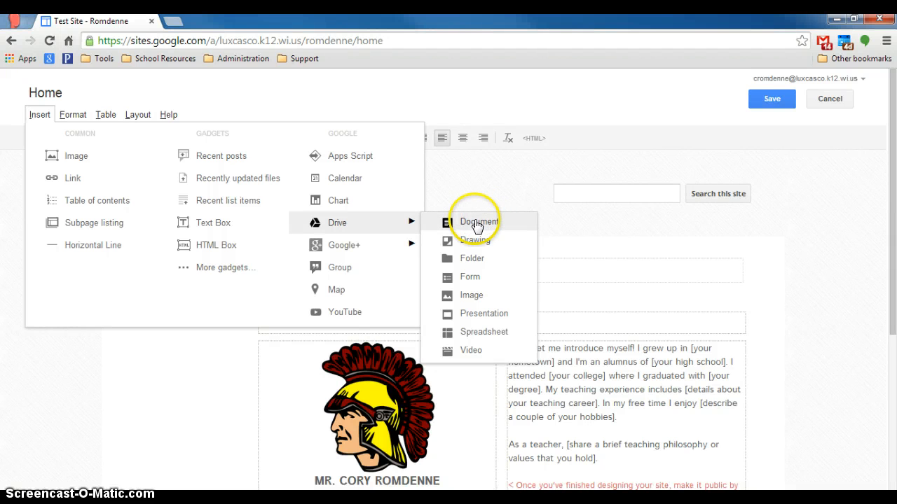
click(63, 116)
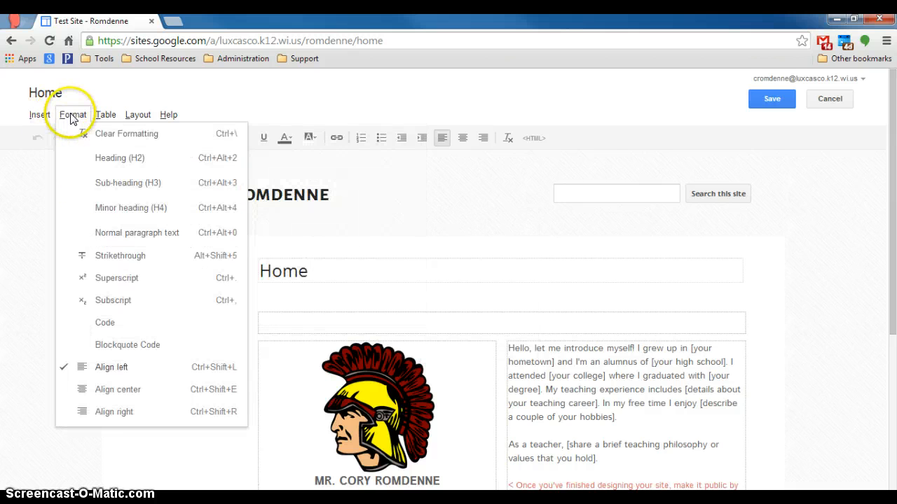
Step: Switch the Home page layout to Three column and scroll through the result
click(104, 116)
click(131, 117)
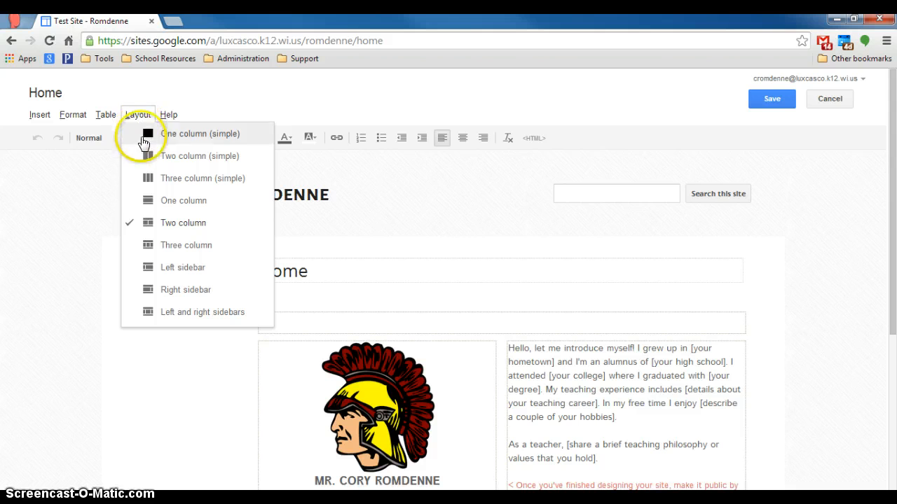
click(178, 249)
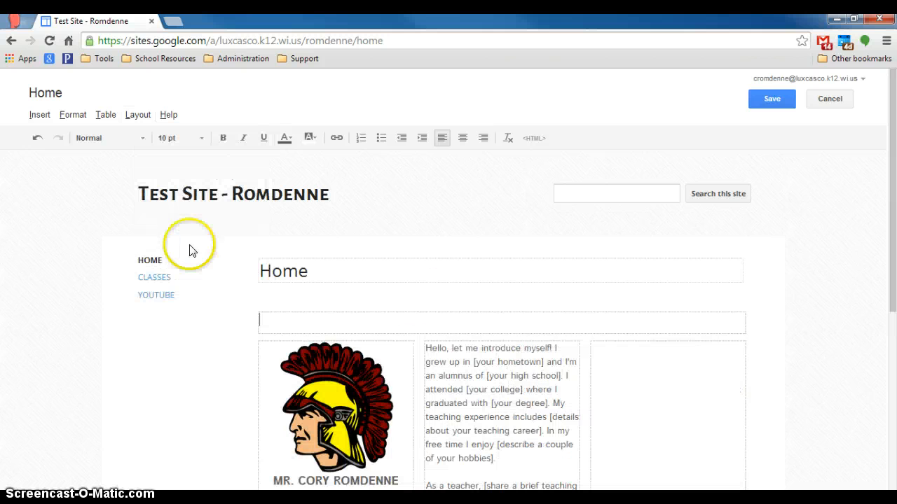
scroll(591, 350, down, 2)
scroll(626, 273, down, 3)
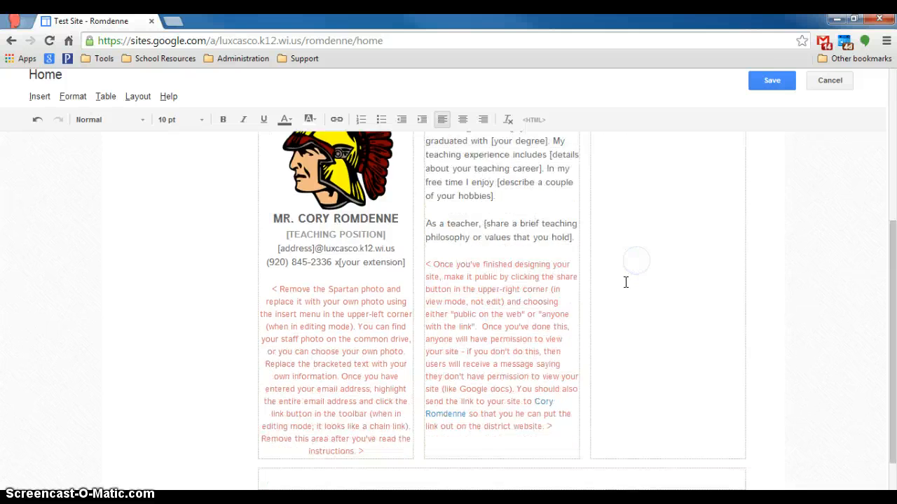
scroll(626, 282, up, 3)
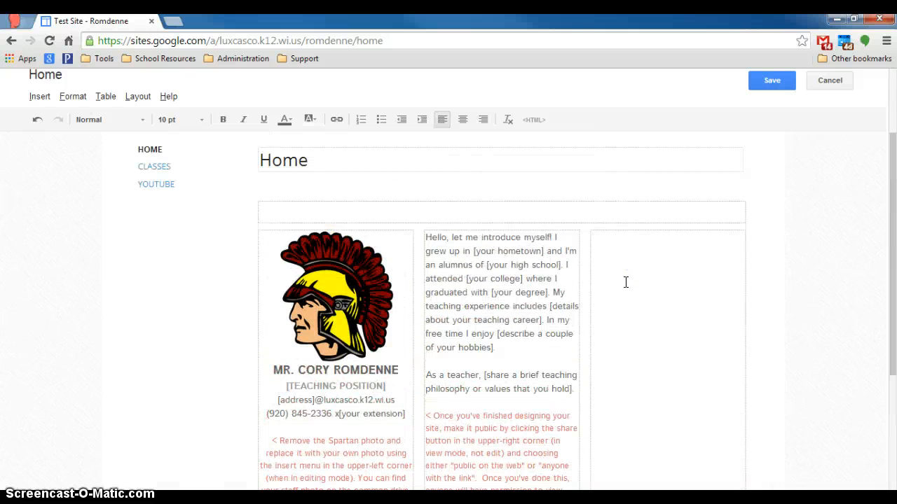
scroll(625, 282, up, 1)
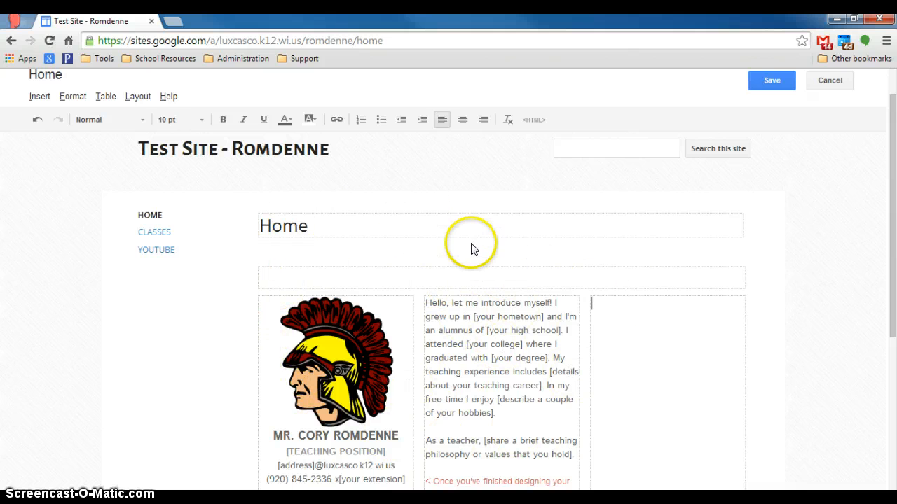
Step: Undo the three-column layout, returning the Home page to two columns
click(37, 121)
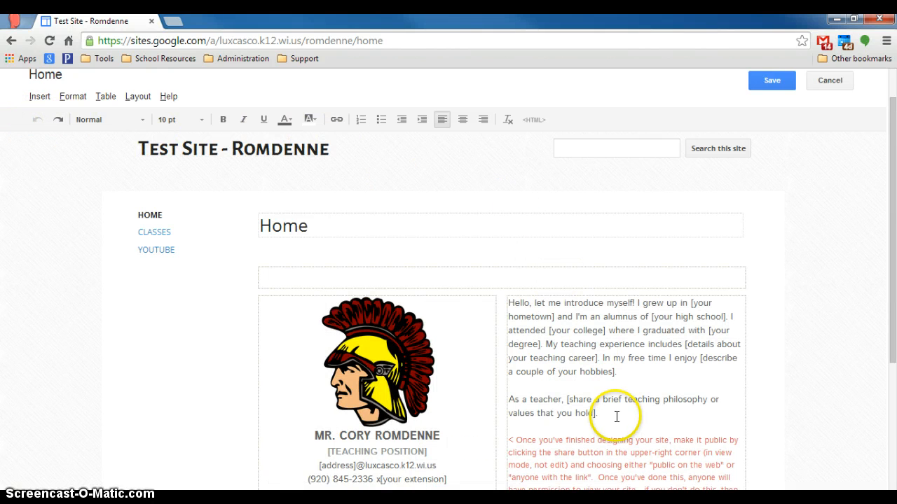
drag(616, 417, 502, 311)
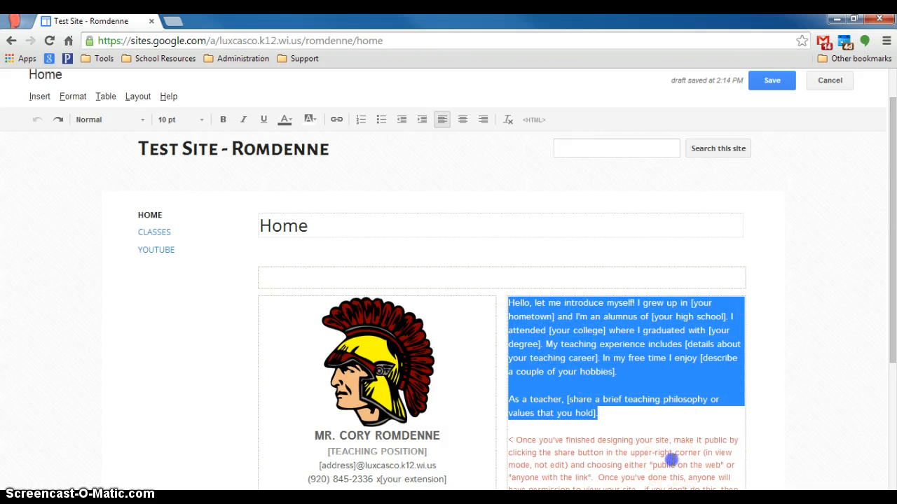
click(671, 460)
scroll(673, 395, down, 3)
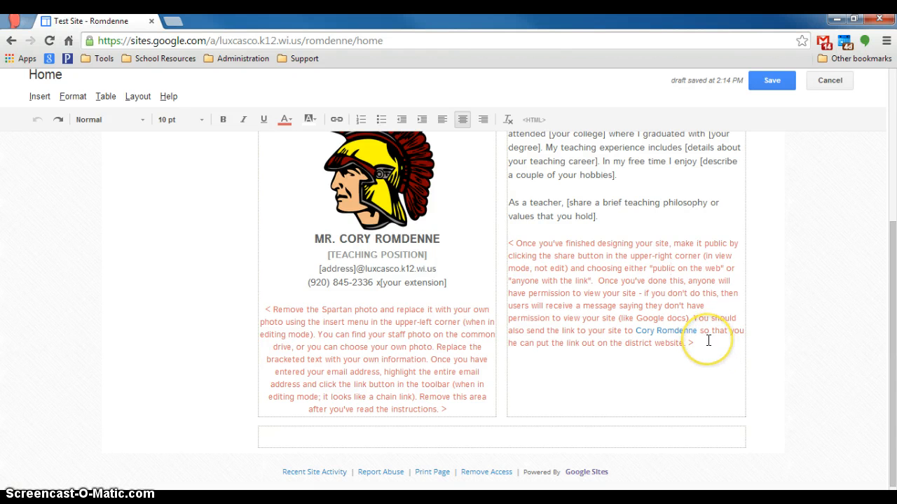
Step: Remove formatting from the red instruction paragraph, then undo to restore its red text
drag(708, 344, 499, 240)
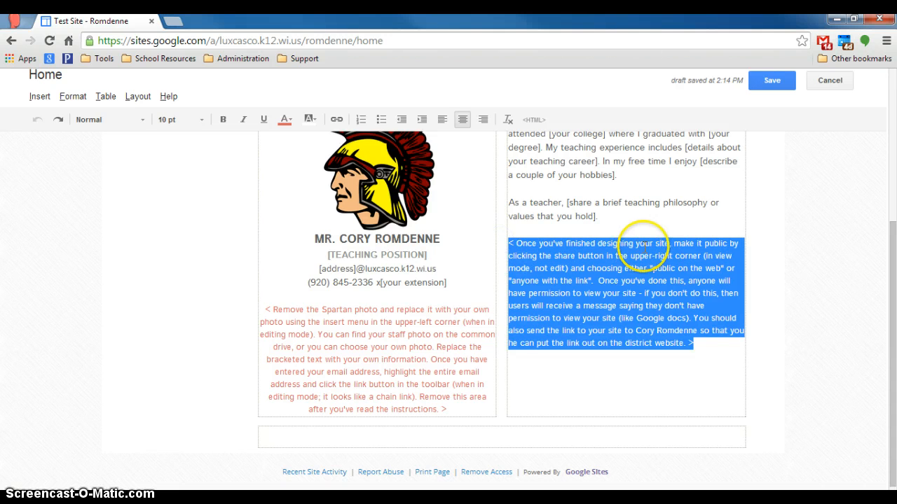
scroll(640, 250, up, 2)
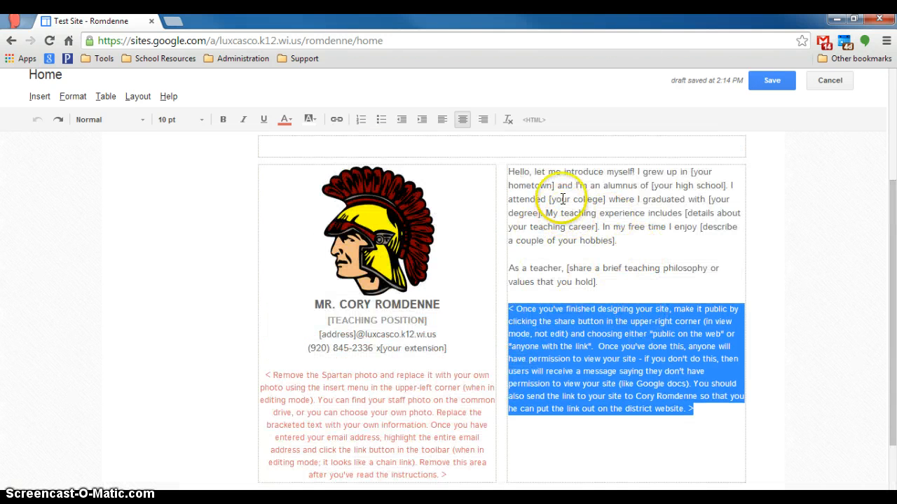
click(509, 121)
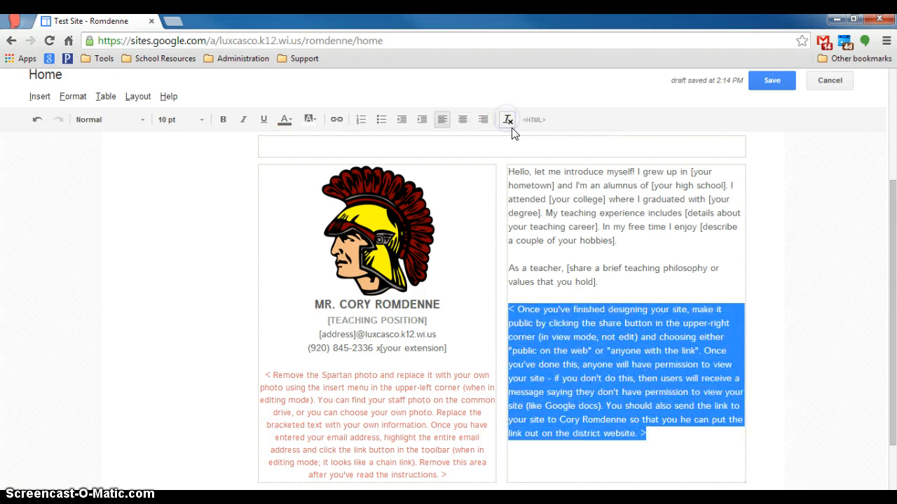
click(614, 282)
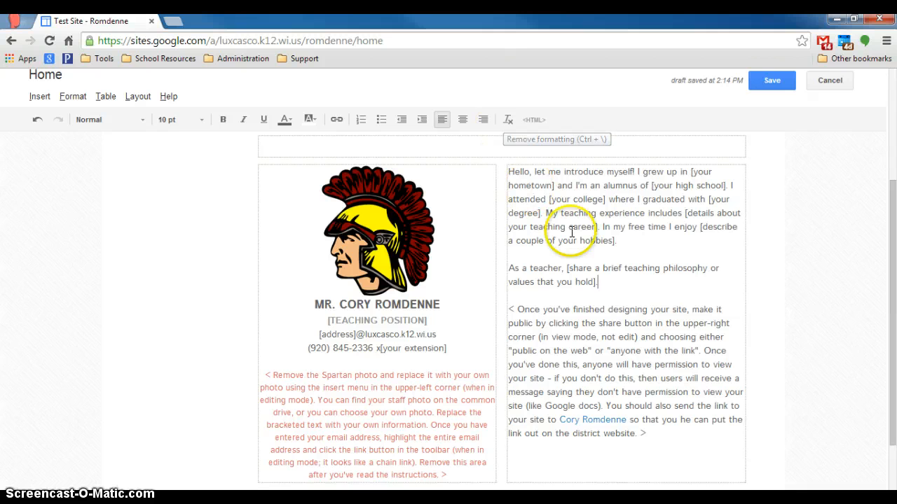
click(36, 119)
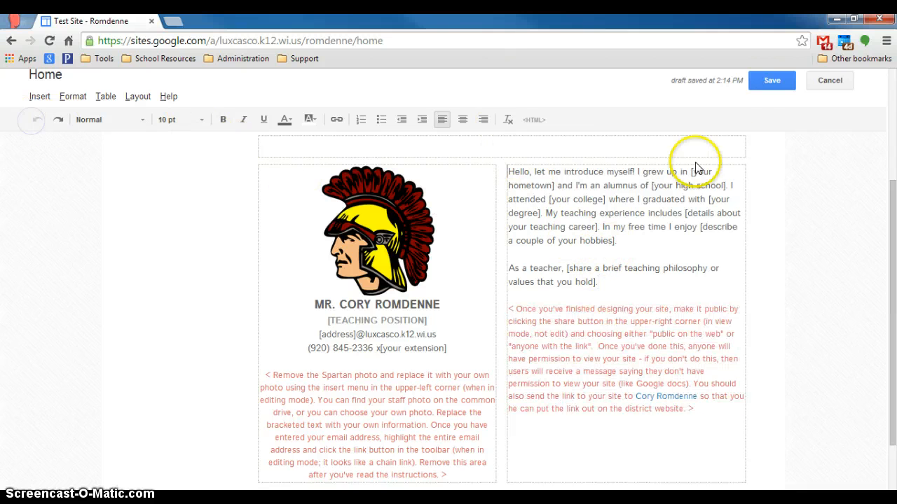
Step: Save the Home page edits and open the gear's page and site actions menu
click(771, 79)
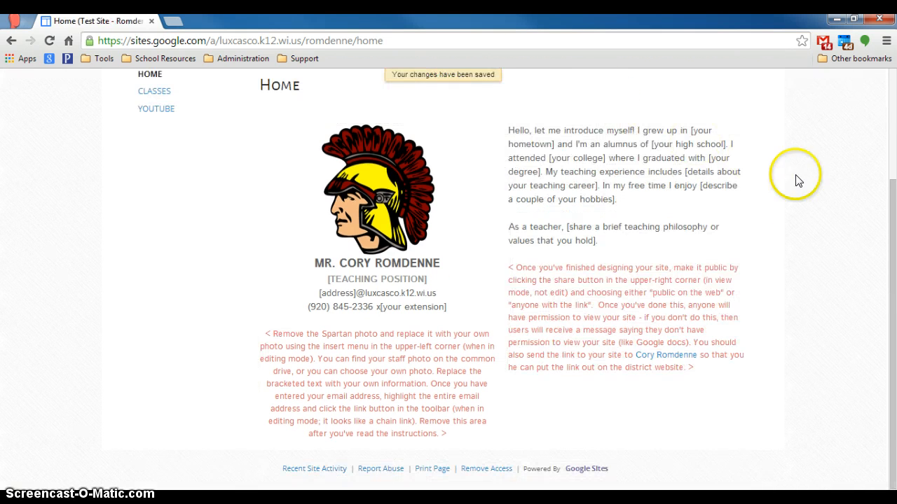
scroll(776, 241, up, 3)
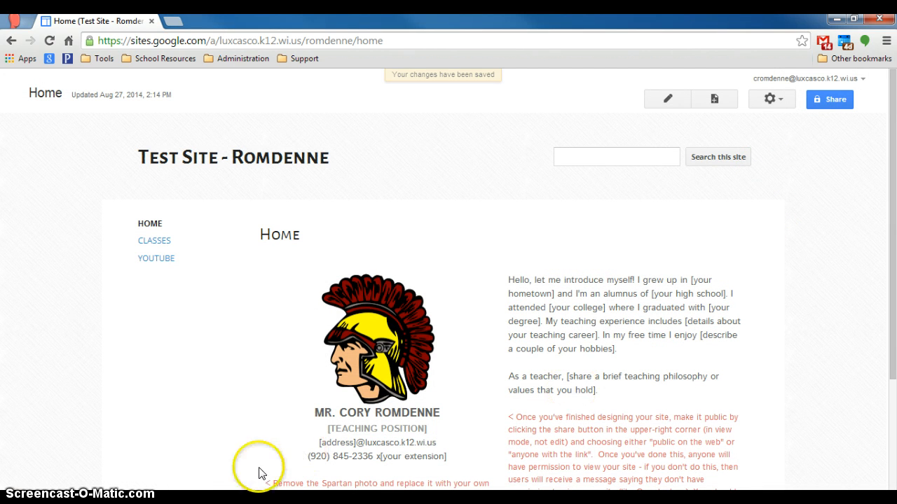
click(776, 105)
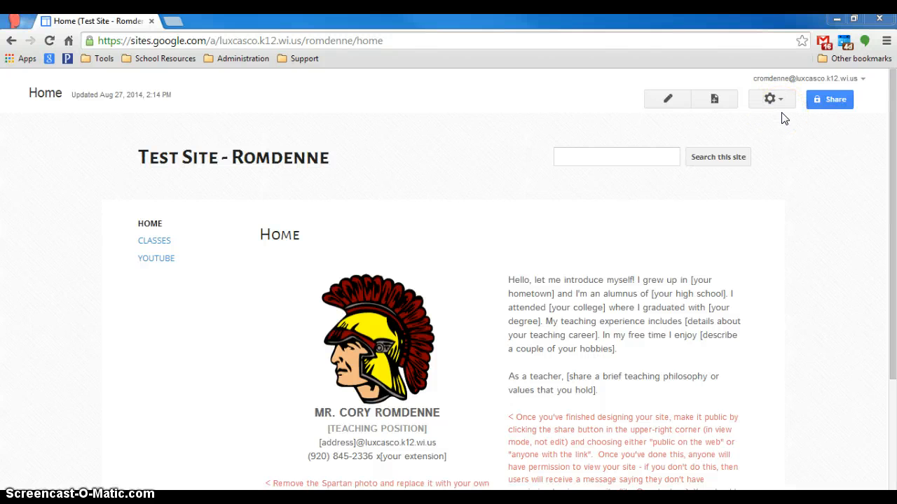
click(782, 105)
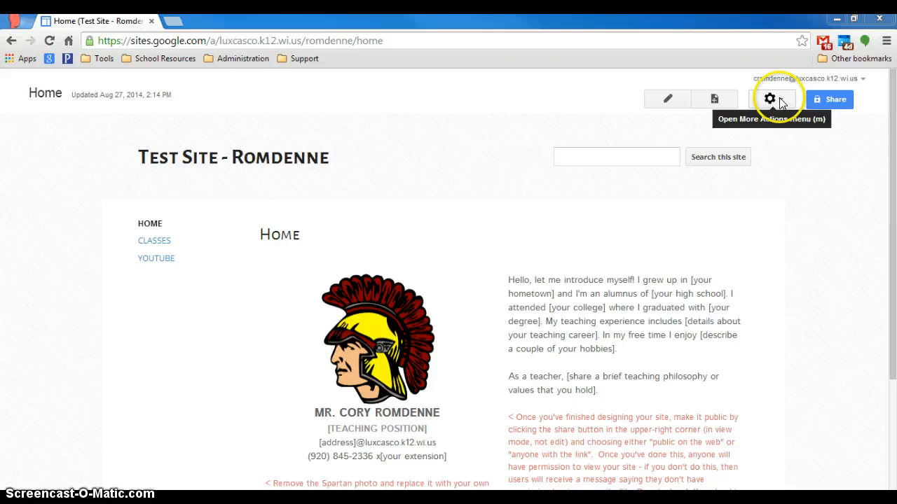
click(780, 101)
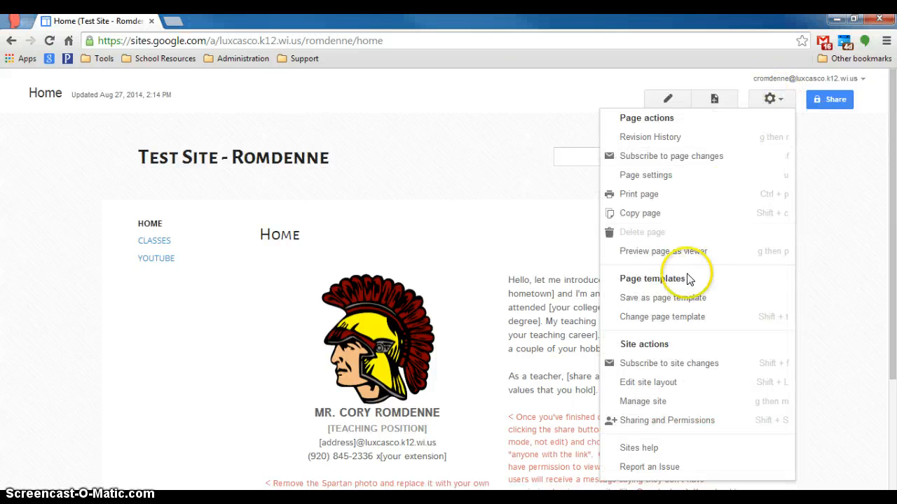
Step: In Manage site, review the address, categories and description fields, then save a site notice reading 'Alert!'
click(662, 402)
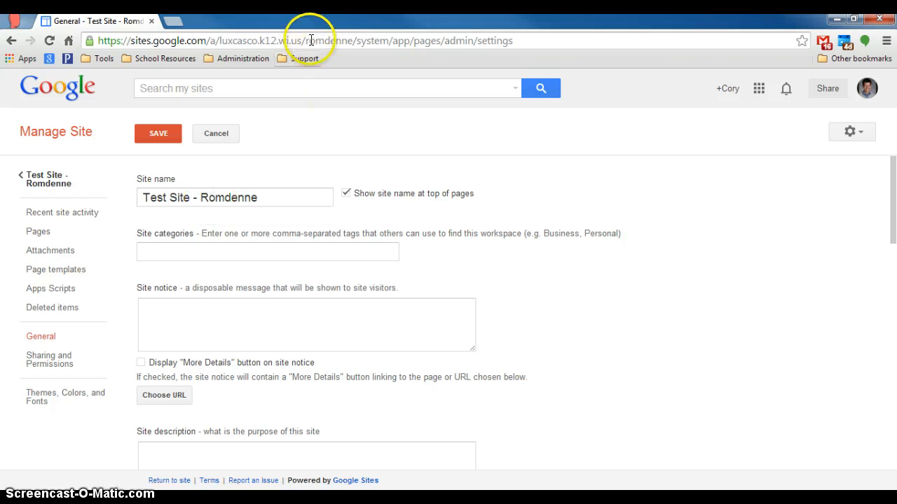
drag(232, 41, 354, 41)
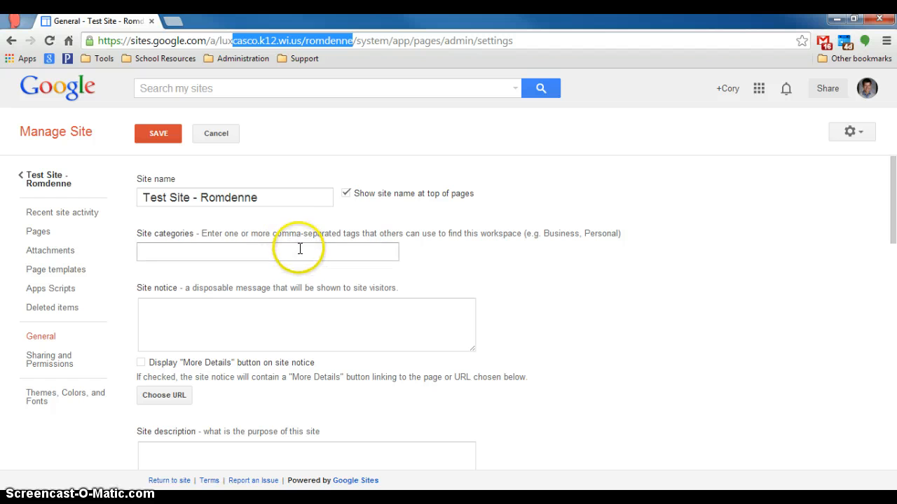
click(270, 251)
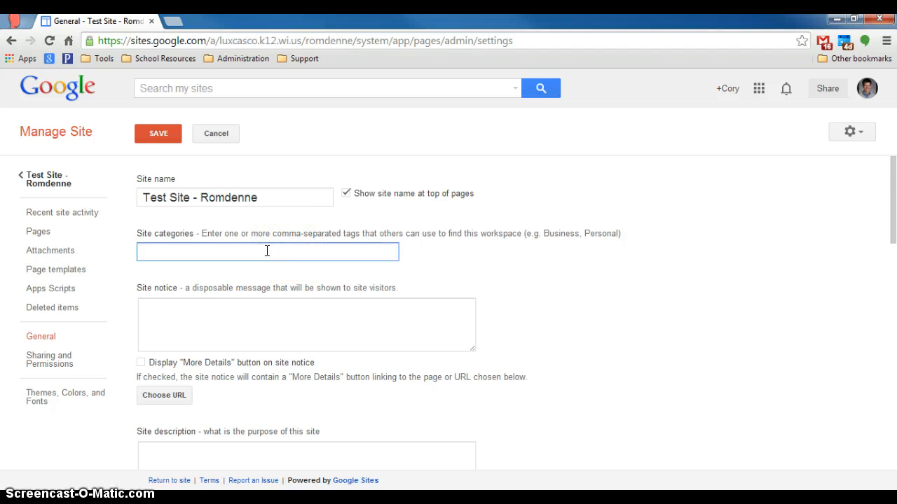
scroll(266, 274, down, 1)
click(216, 389)
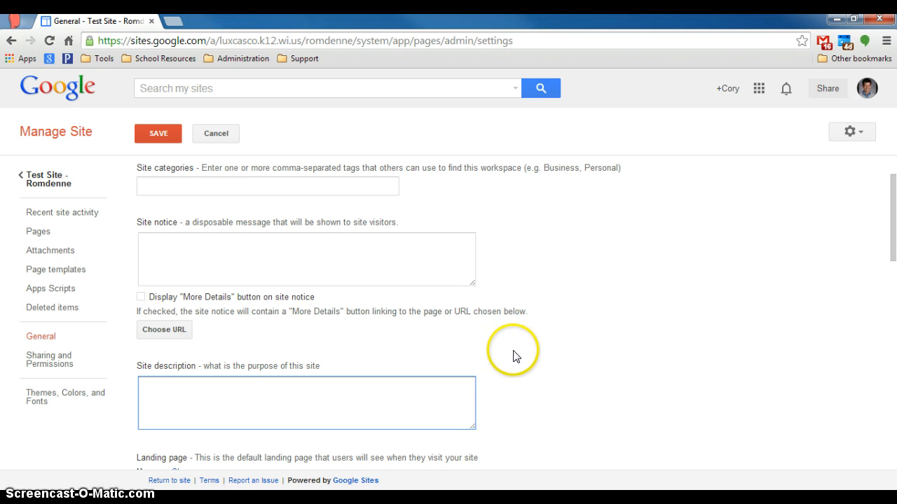
scroll(361, 351, up, 1)
click(230, 319)
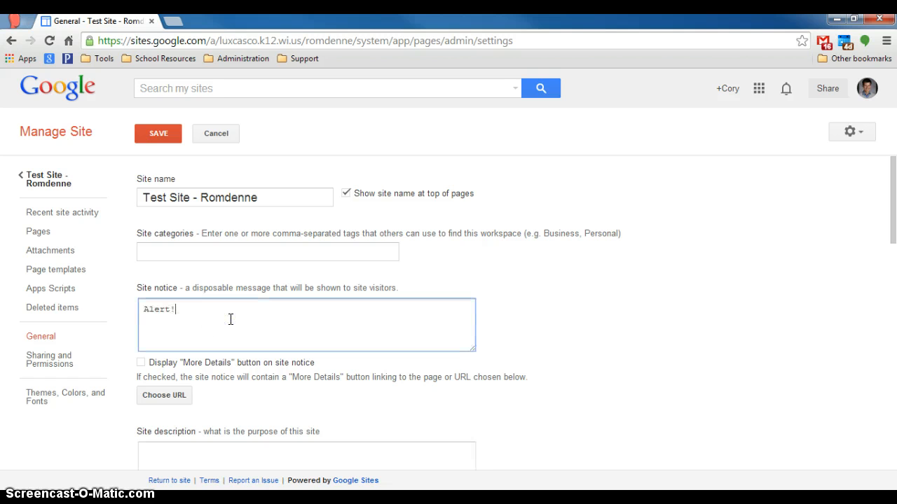
click(157, 136)
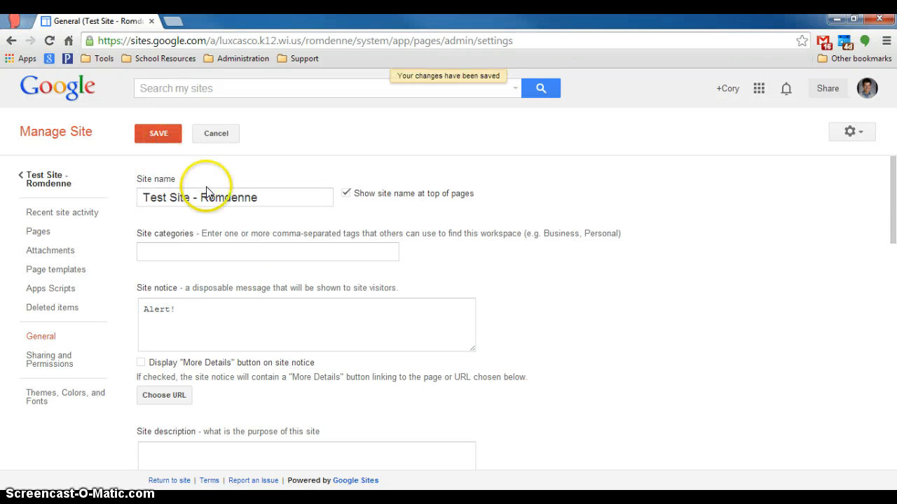
Step: Return to the live Home page and dismiss its 'Alert!' notice banner with Ok, got it
click(32, 181)
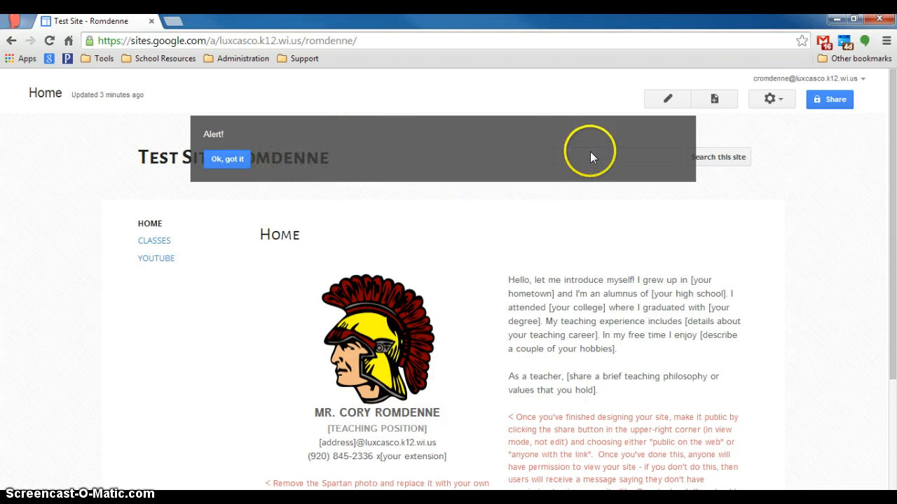
scroll(320, 220, down, 2)
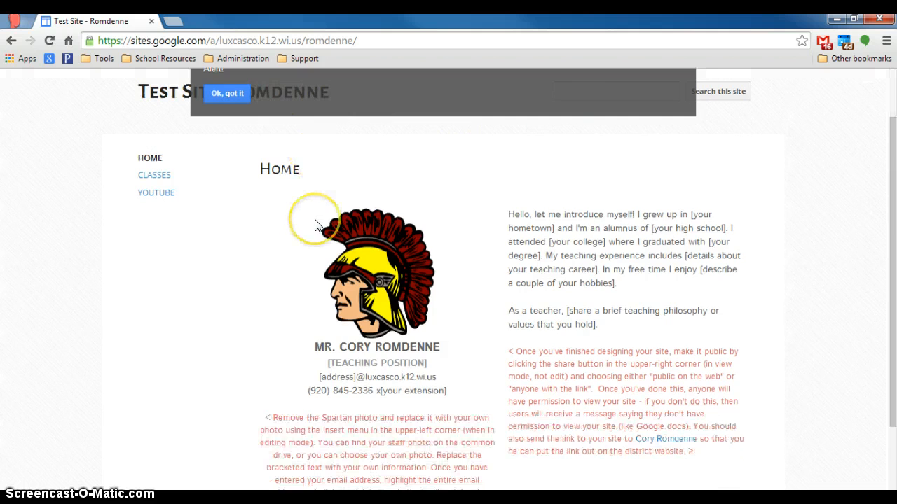
scroll(426, 280, up, 2)
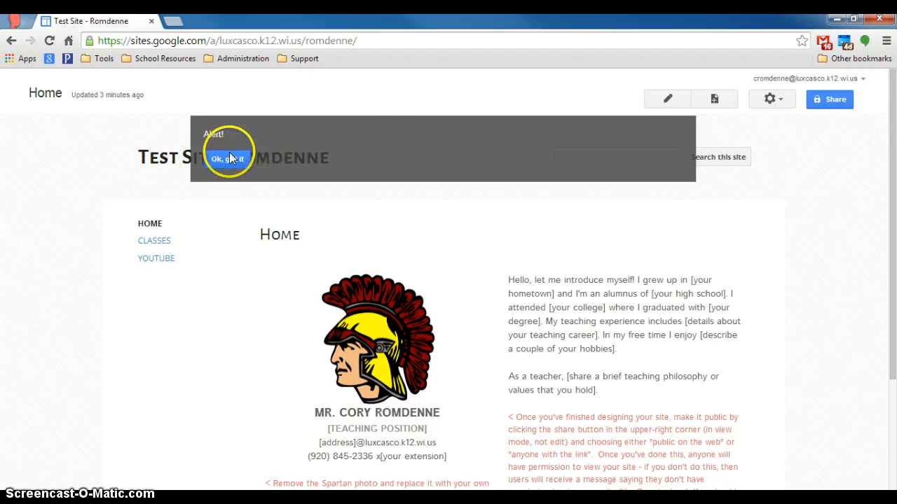
click(227, 159)
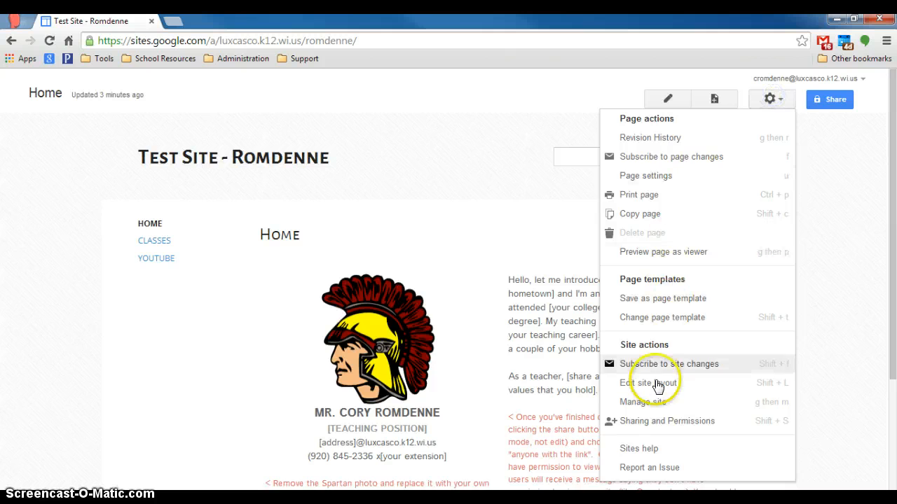
Step: Delete the 'Alert!' text from the Site notice field and save the settings
click(652, 402)
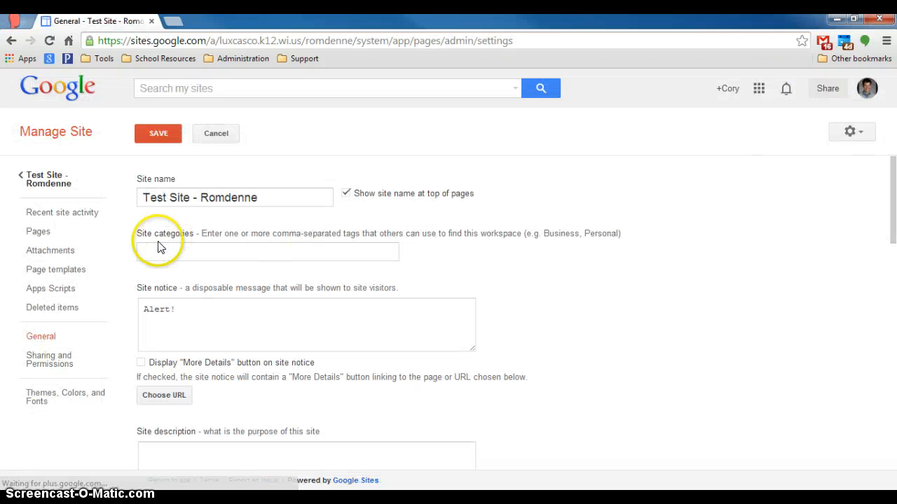
drag(190, 309, 123, 315)
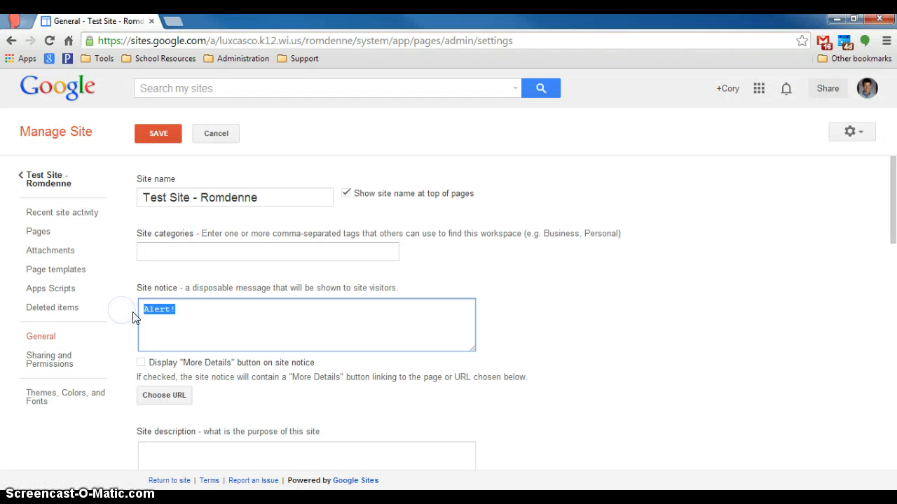
click(148, 133)
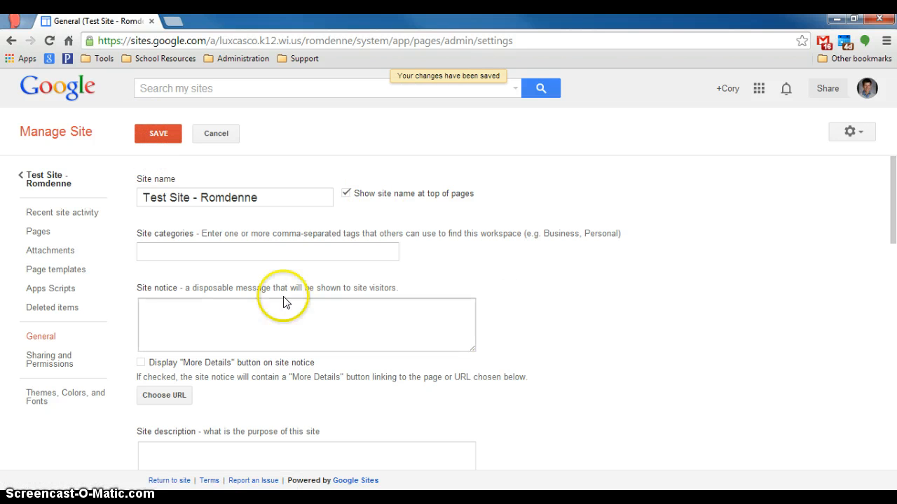
Step: Scroll through the general settings to review the search and analytics options
scroll(355, 307, down, 4)
scroll(355, 306, down, 1)
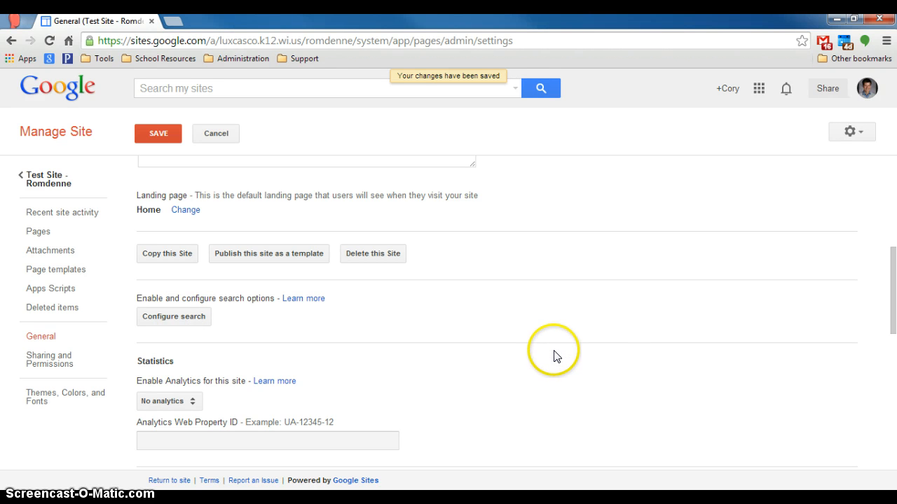
scroll(553, 356, down, 7)
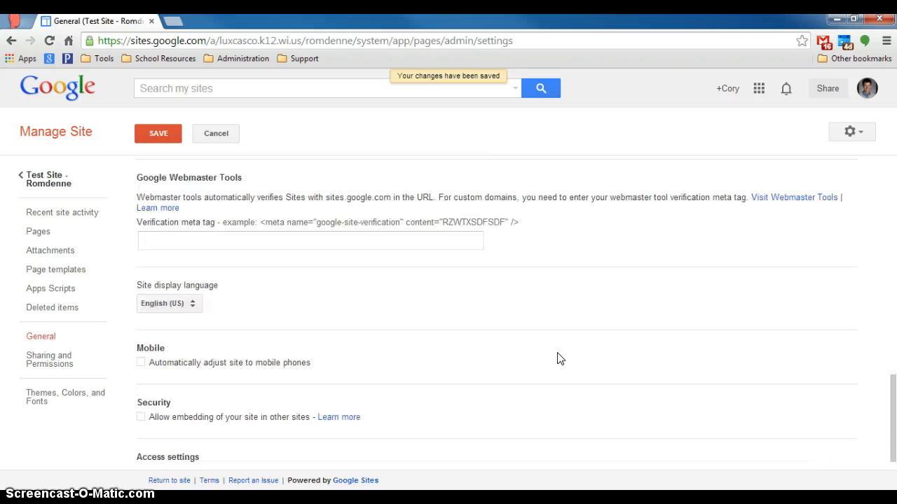
scroll(560, 359, up, 5)
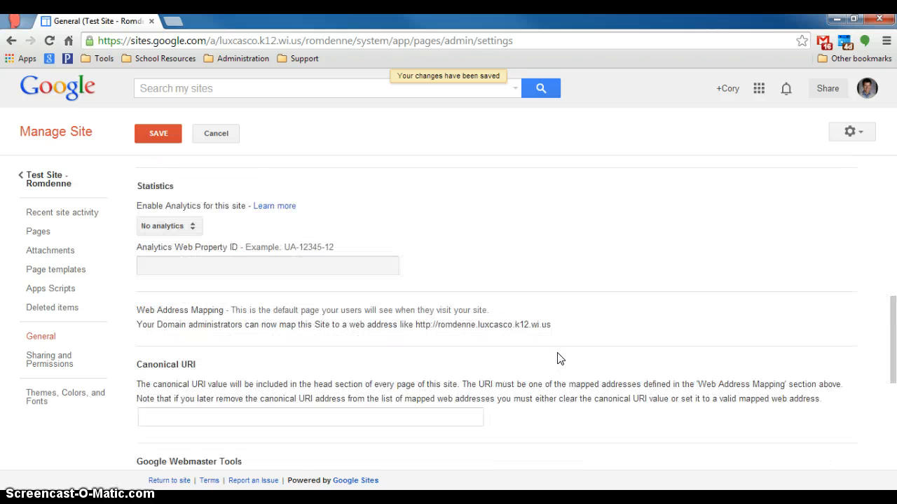
scroll(560, 359, up, 1)
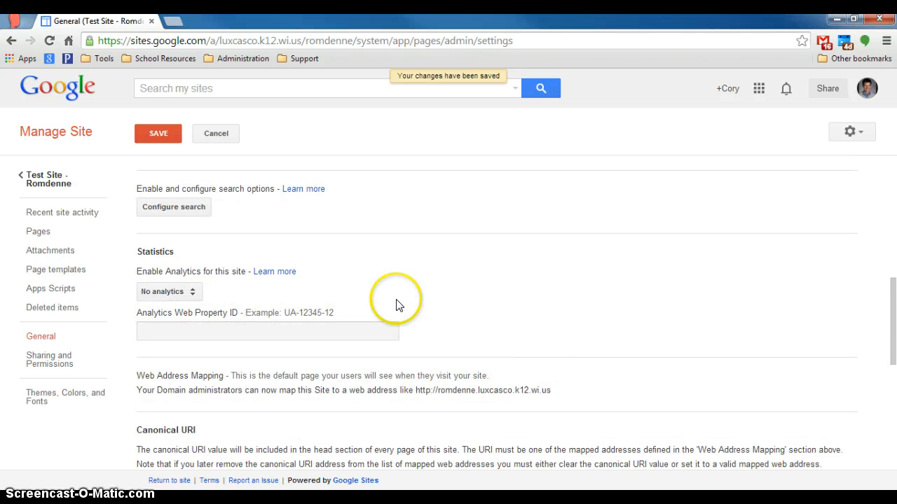
scroll(161, 330, up, 4)
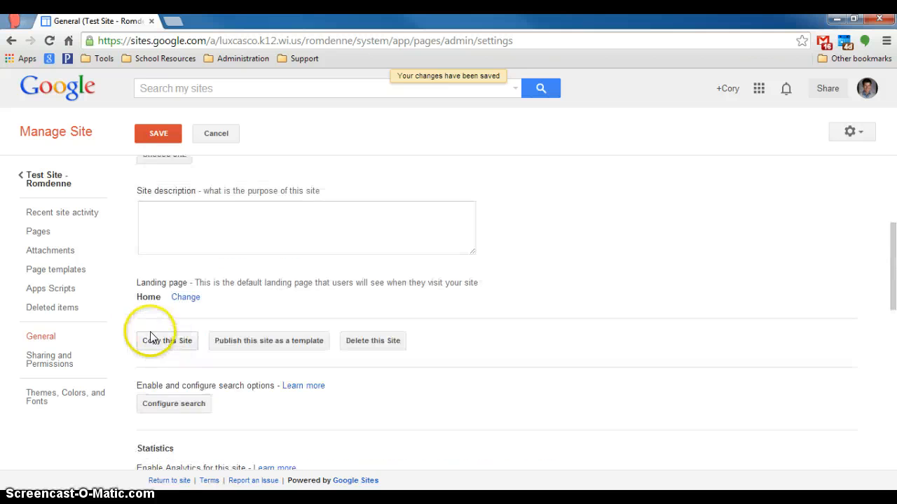
Step: In the Pages tree, move New Page so it nests under Classes
click(39, 232)
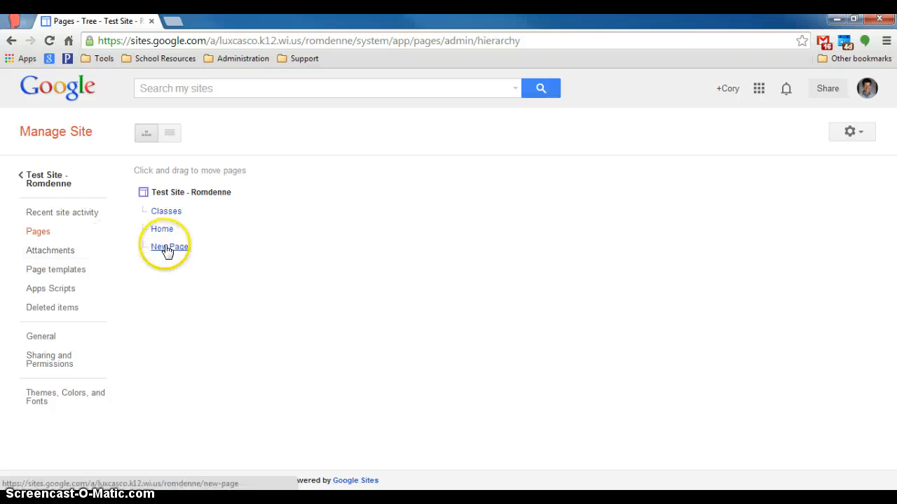
drag(167, 251, 168, 216)
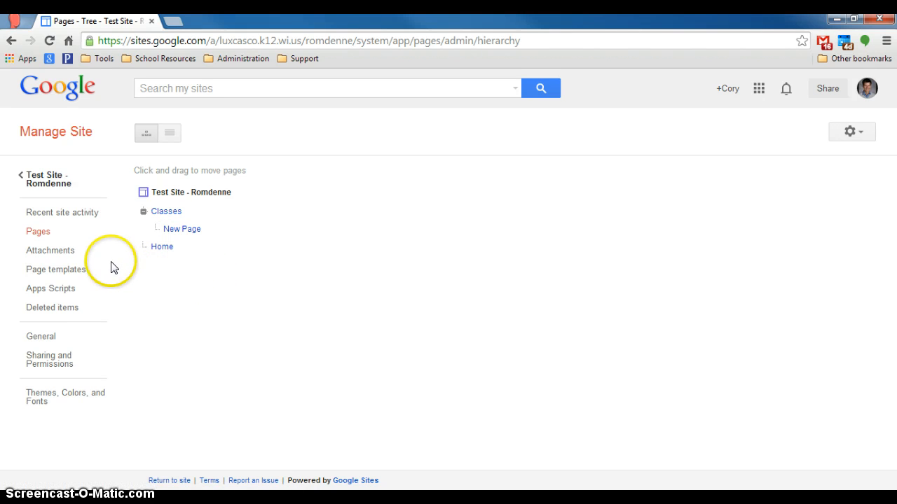
Step: Check sharing is 'Private - Only you can access', then move to Themes, Colors, and Fonts
click(56, 364)
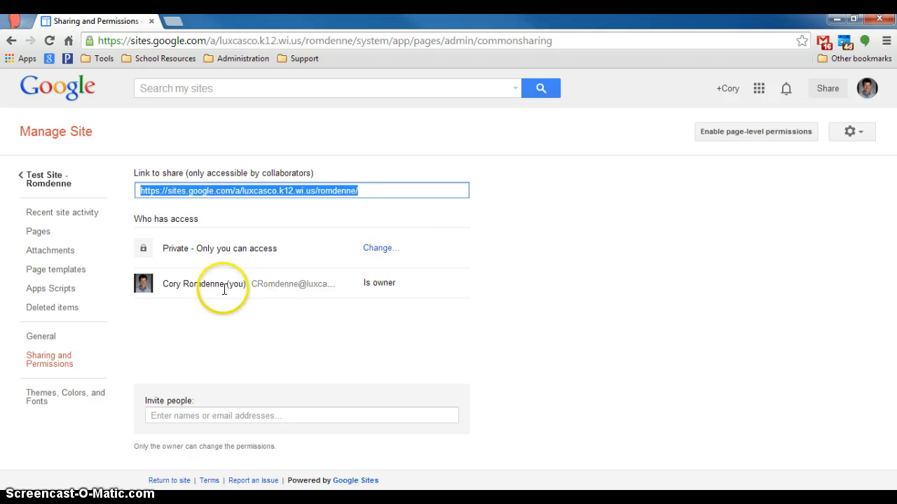
click(32, 397)
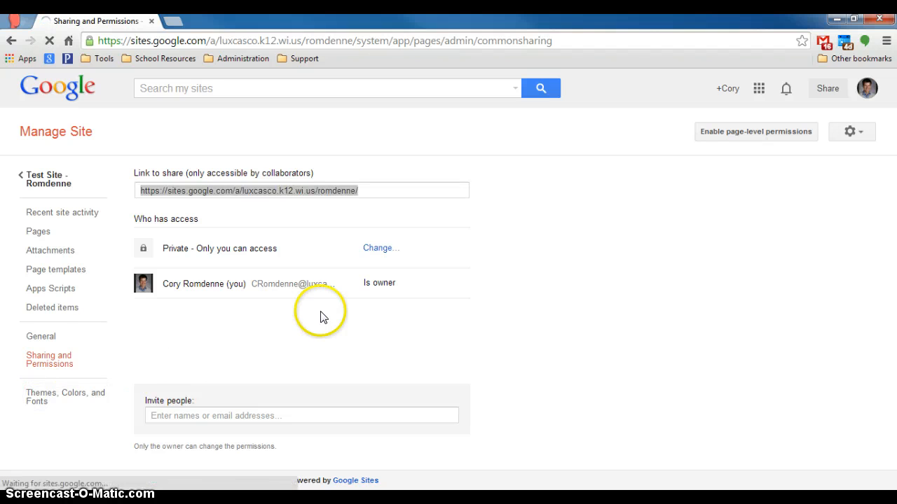